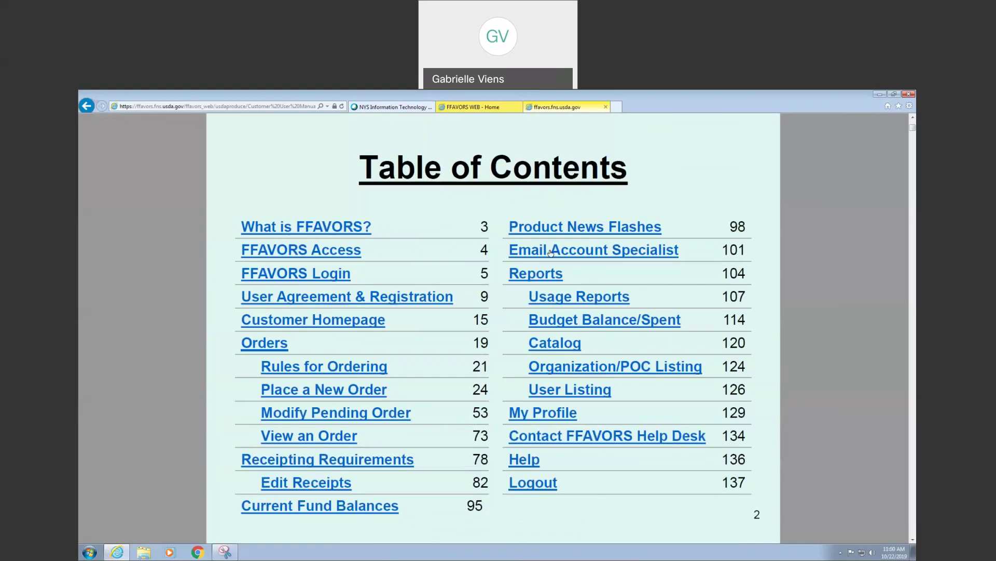
Go to the Reports section of the customer user manual, and return to the FFAVORS WEB customer homepage
click(530, 281)
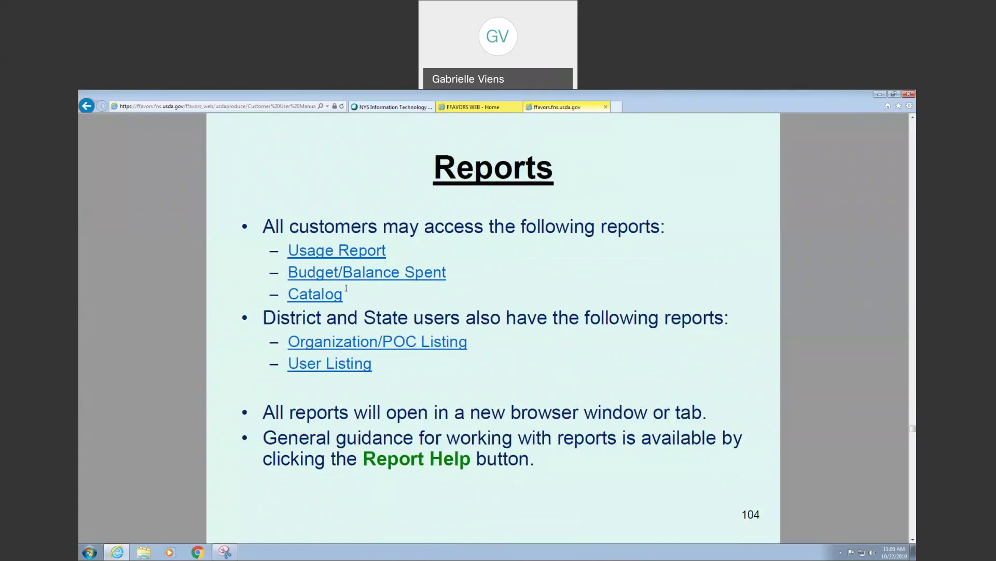
click(486, 108)
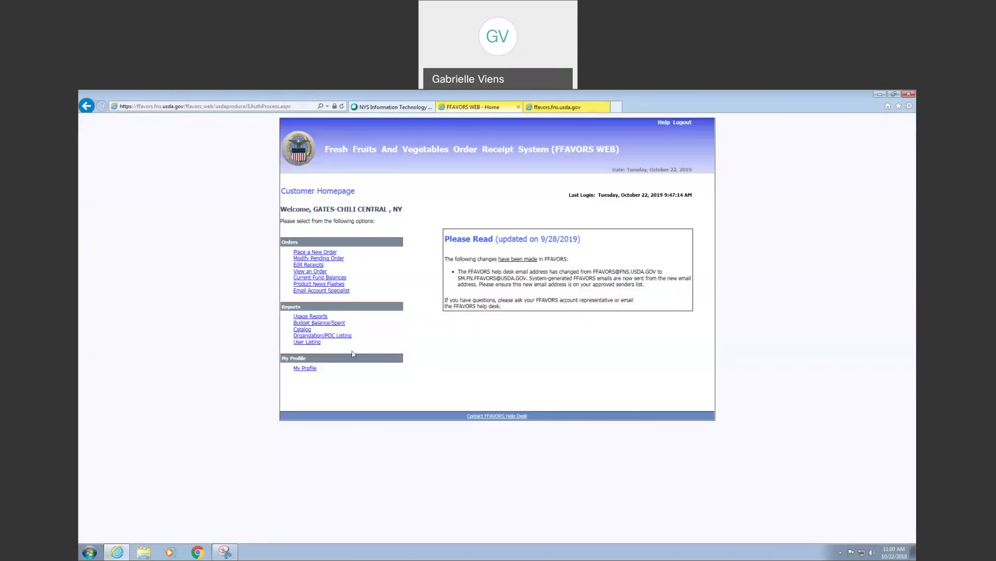
Start placing a new order with Gates Chili High School as the customer
click(330, 254)
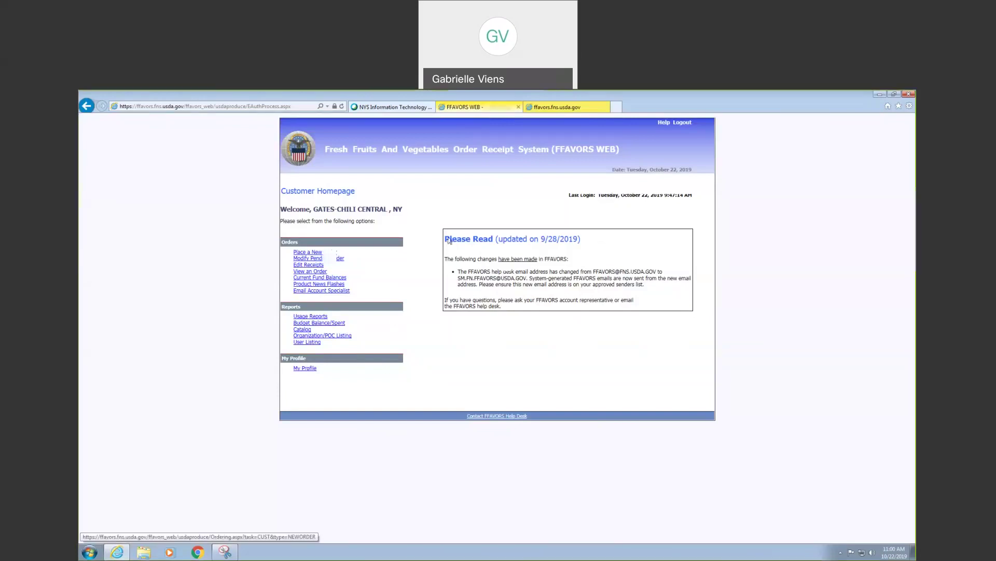
click(472, 238)
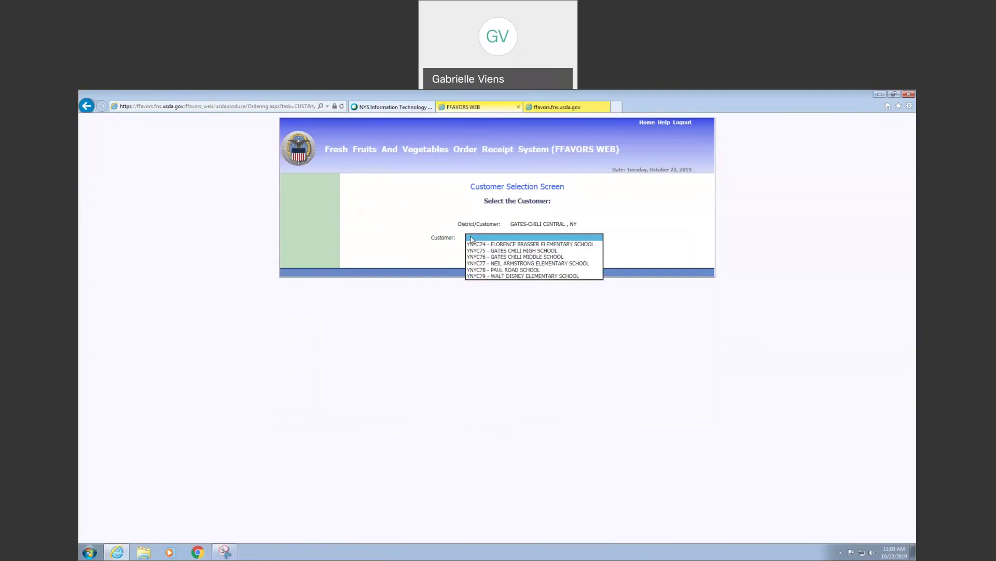
click(491, 250)
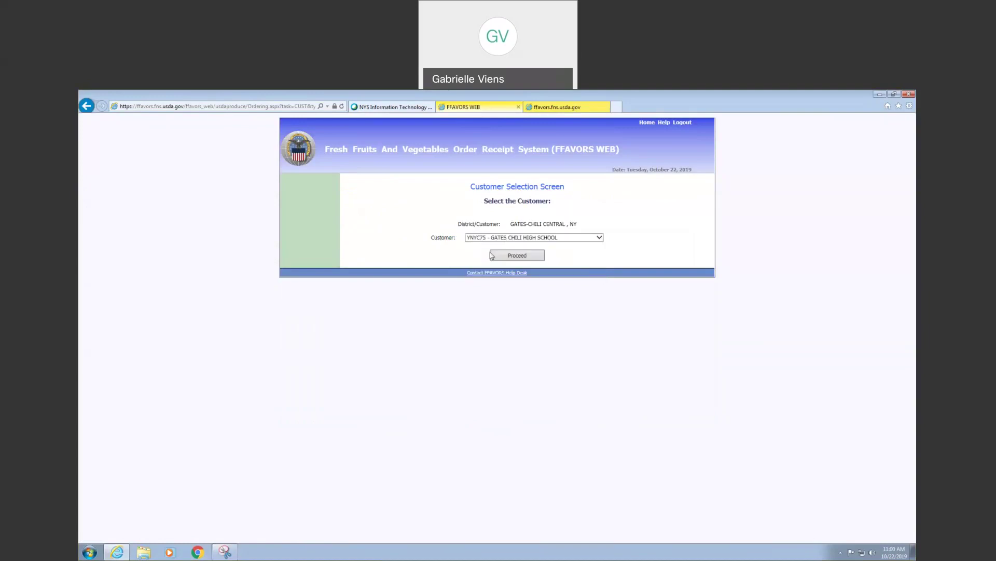
click(492, 255)
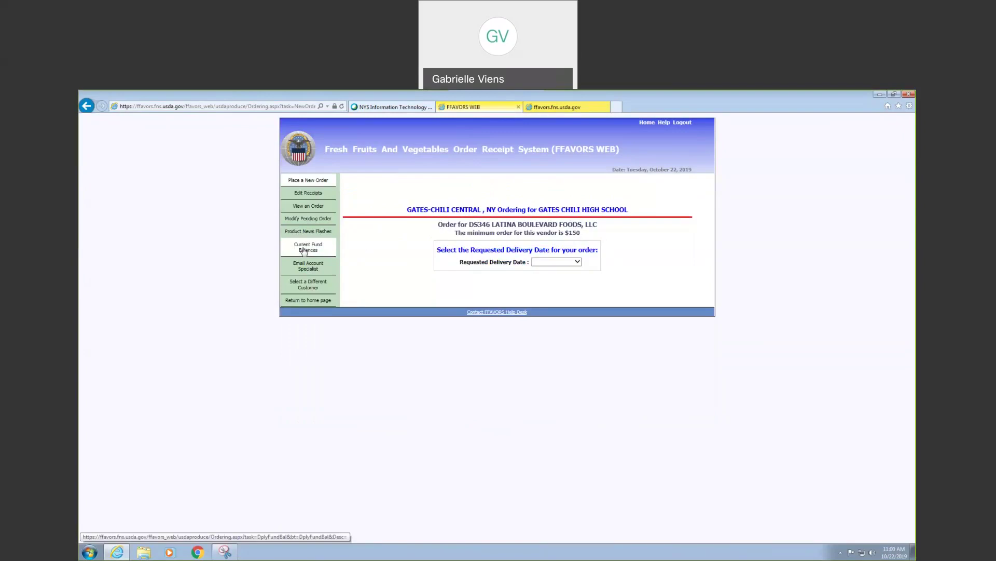
Open the current fund balances and review the amounts for the district and each of its schools
click(305, 252)
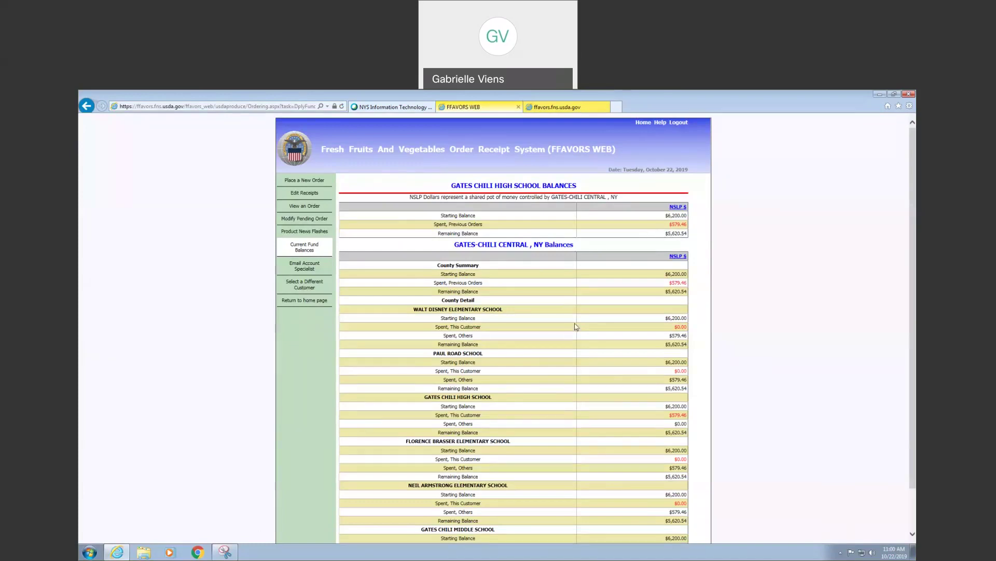
scroll(592, 296, down, 2)
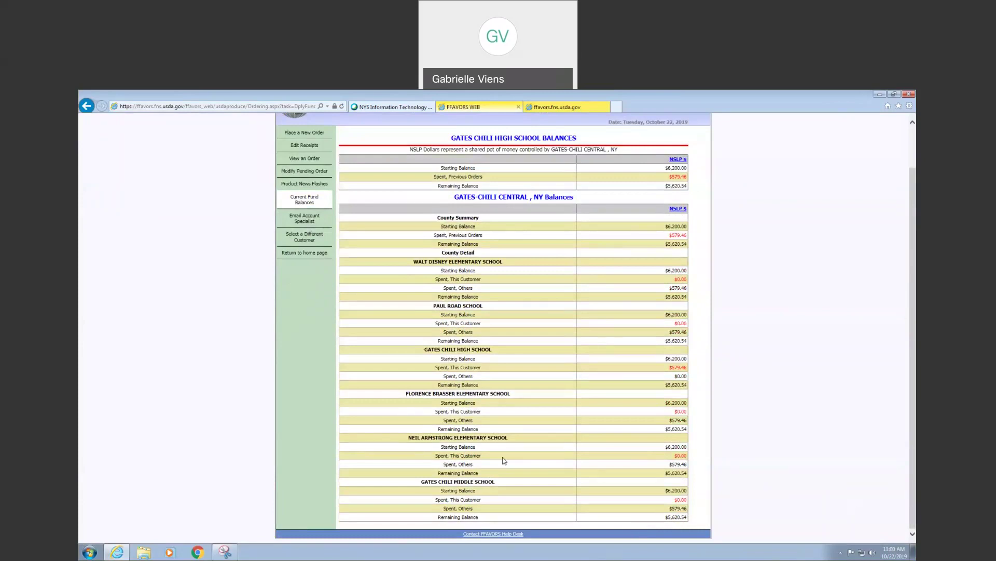
scroll(502, 452, up, 2)
scroll(500, 444, up, 3)
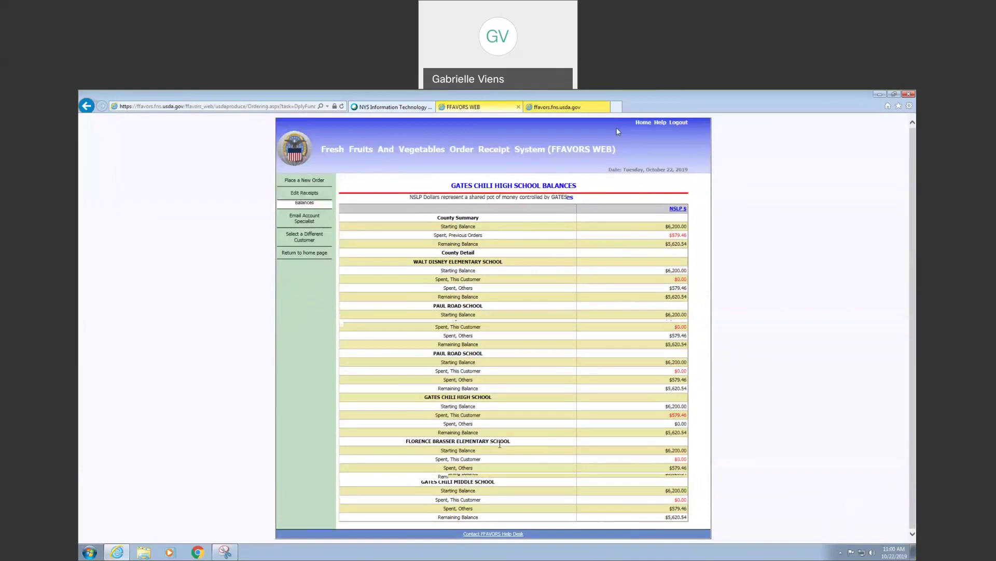
Run the Catalog Report from the homepage for the effective date Sunday, Oct 20, 2019, allowing its blocked pop-up once
click(466, 125)
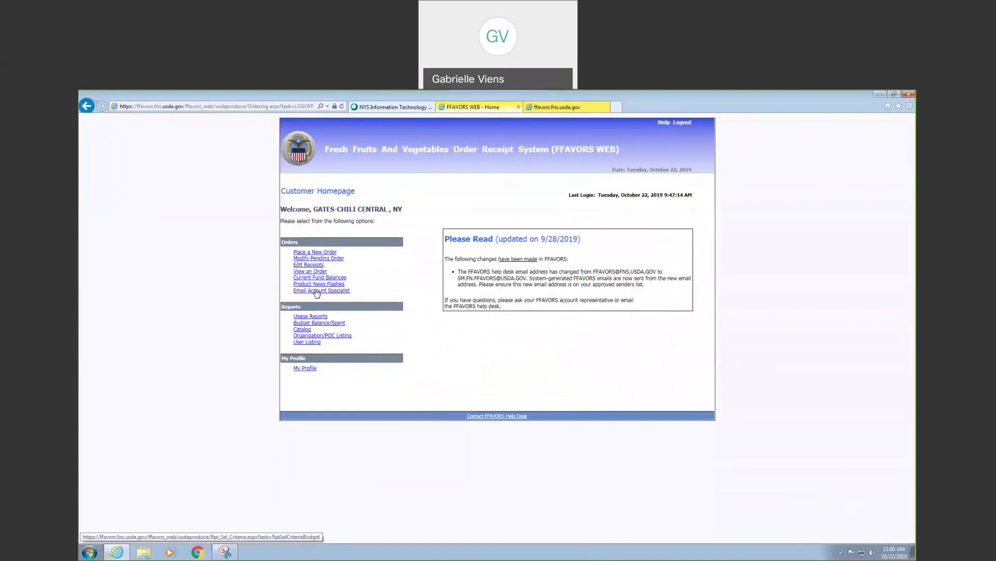
click(303, 330)
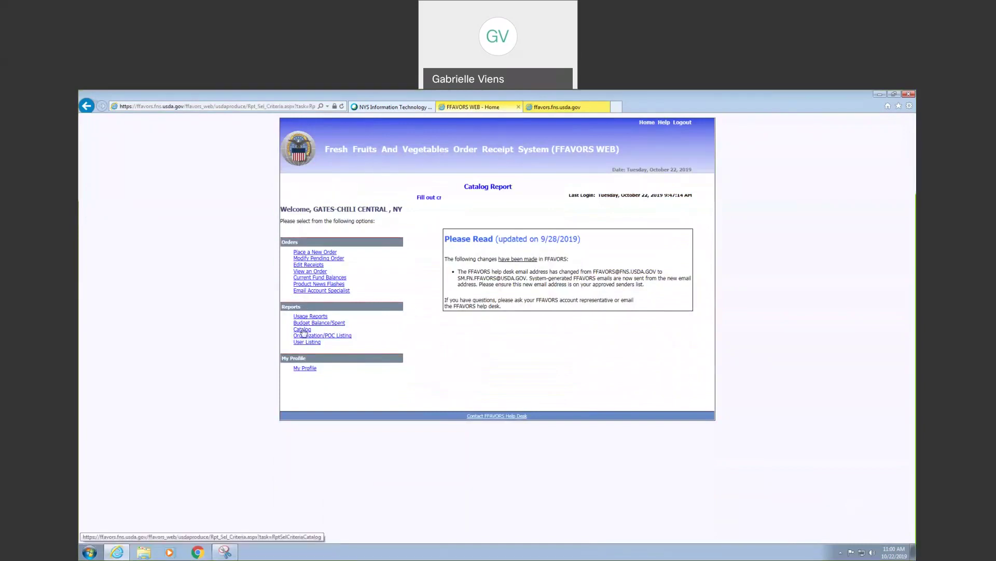
click(405, 217)
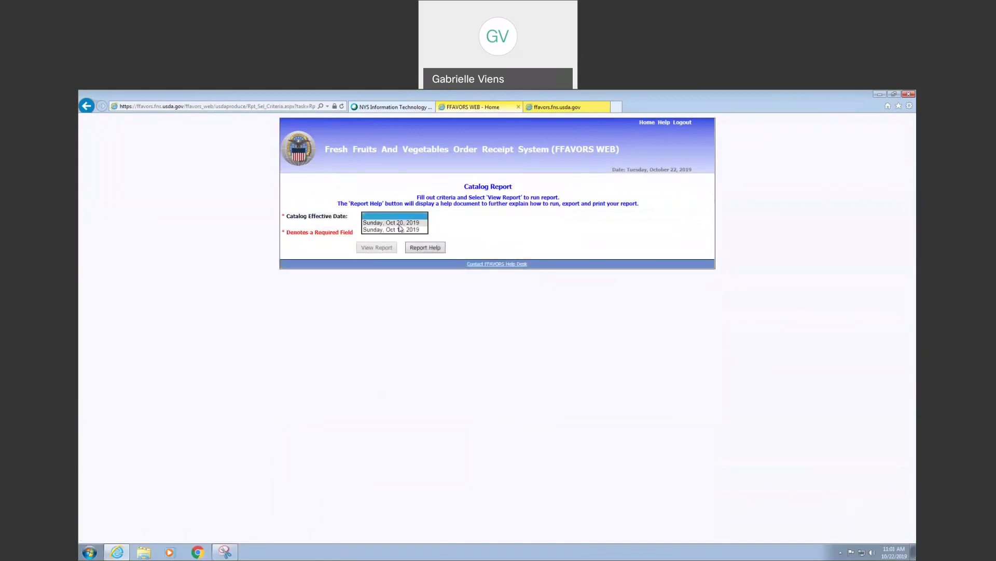
click(403, 224)
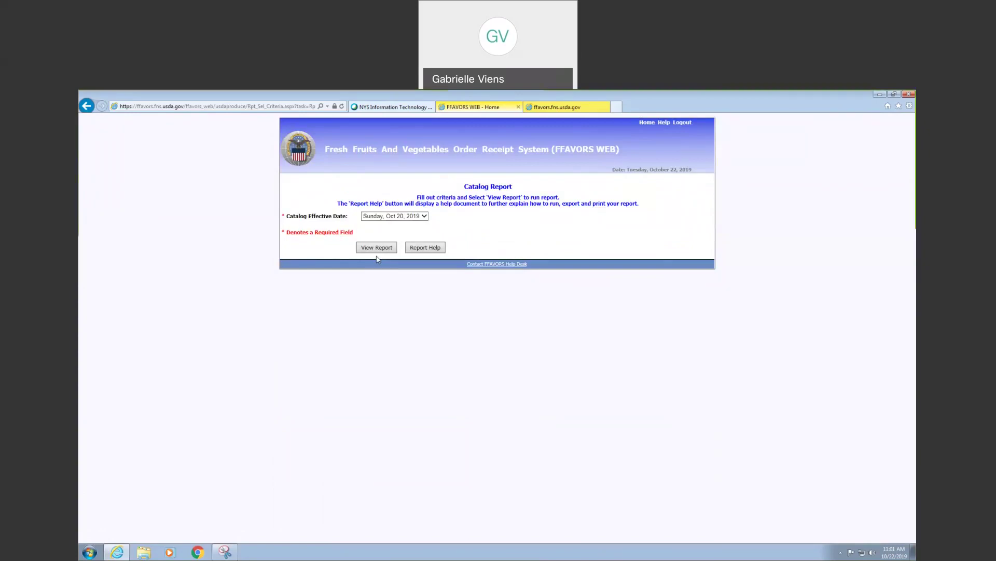
click(381, 250)
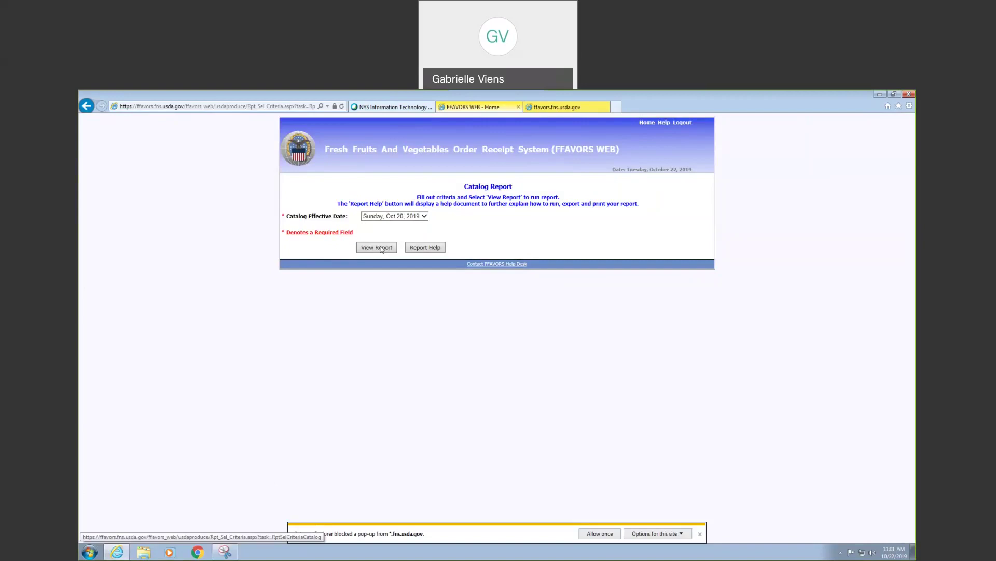
click(596, 534)
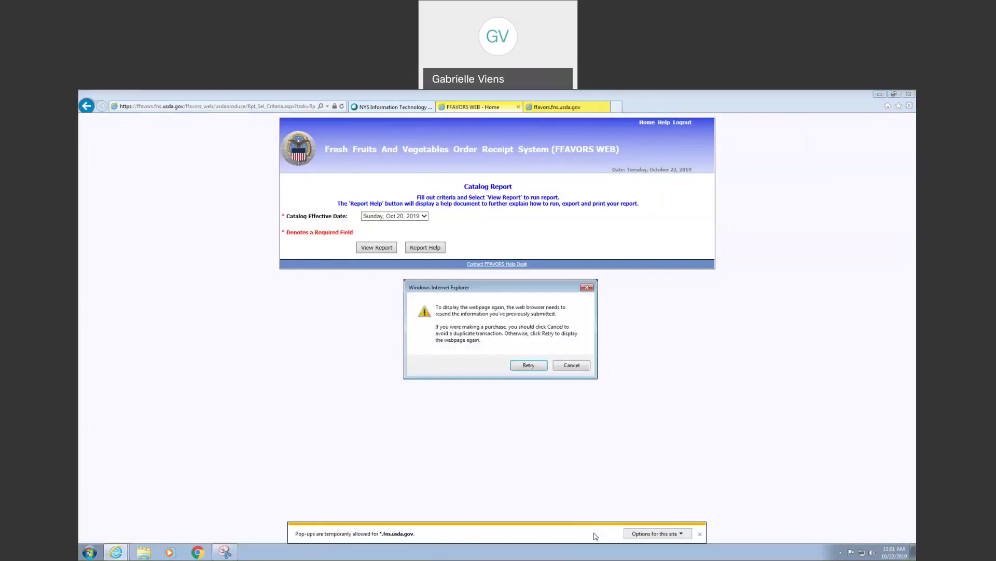
click(521, 364)
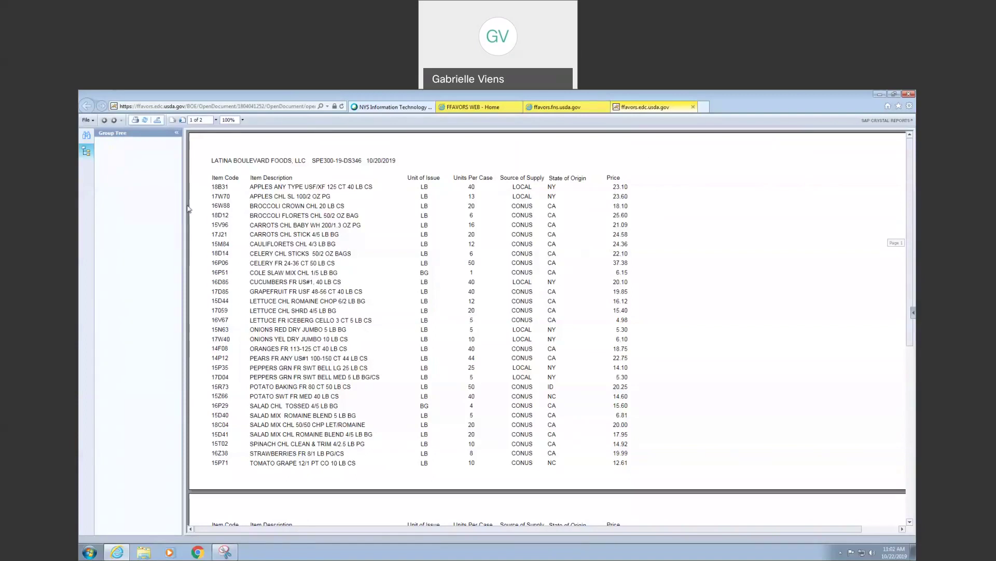
Look through the catalog report, export it as Microsoft Excel Workbook Data-only and open the exported file
scroll(496, 317, down, 3)
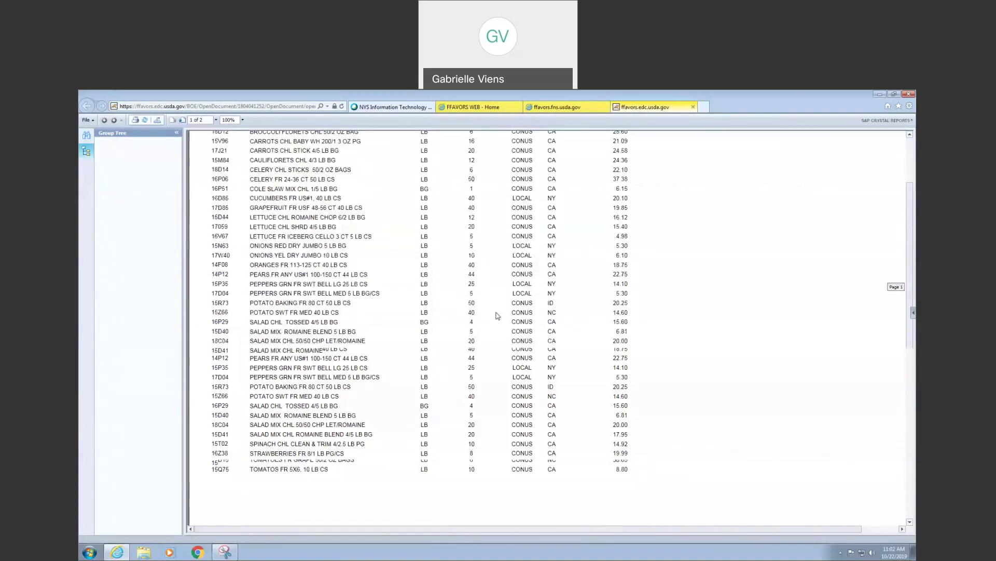
scroll(497, 315, up, 3)
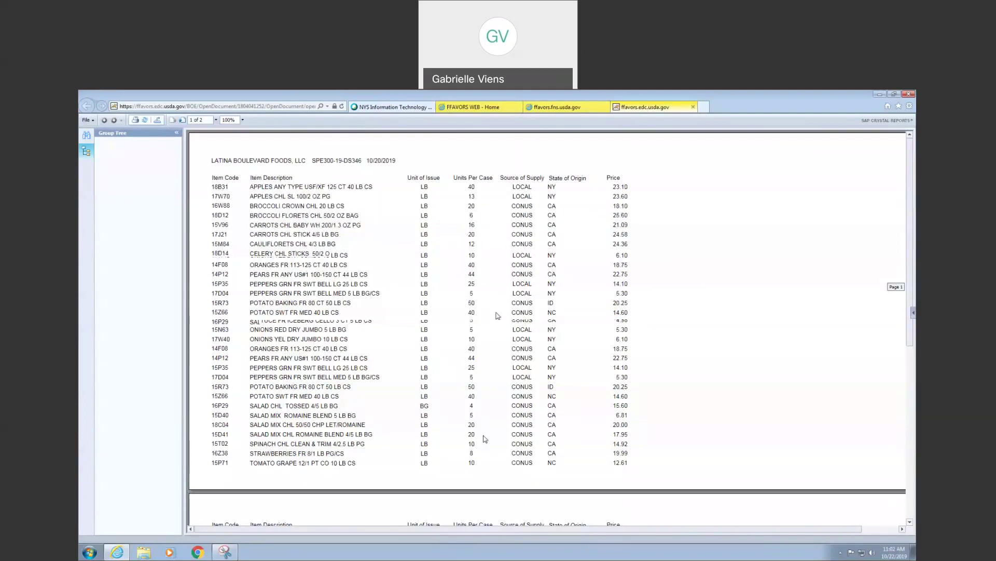
click(526, 300)
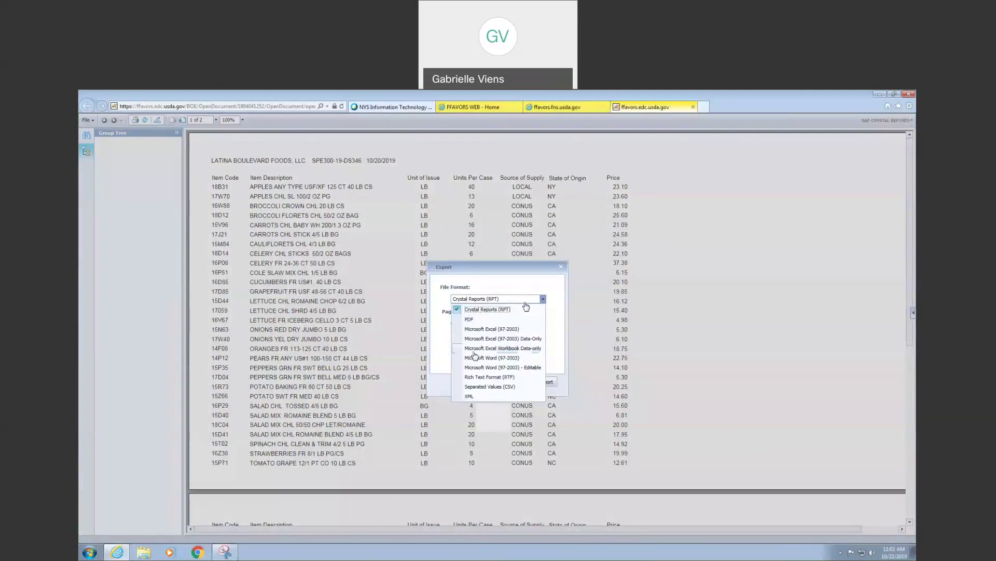
click(545, 383)
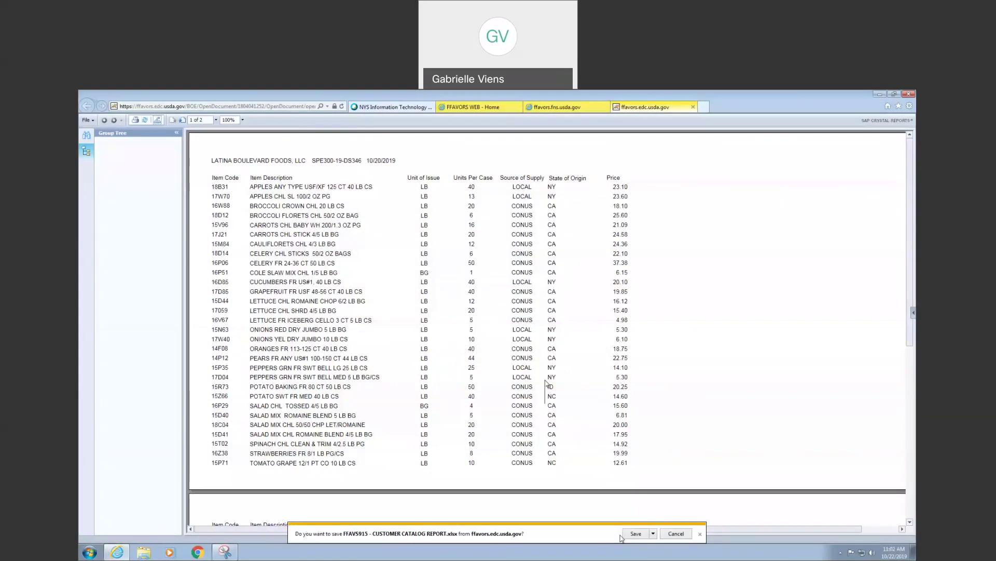
click(623, 535)
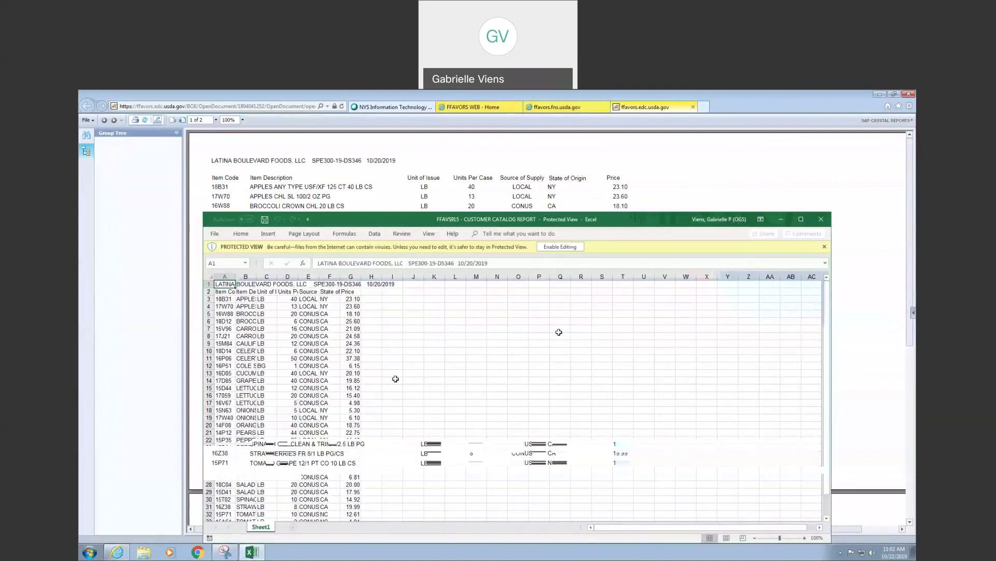
Look over the item list in the exported catalog workbook, and close both the workbook and the catalog report
scroll(396, 379, down, 1)
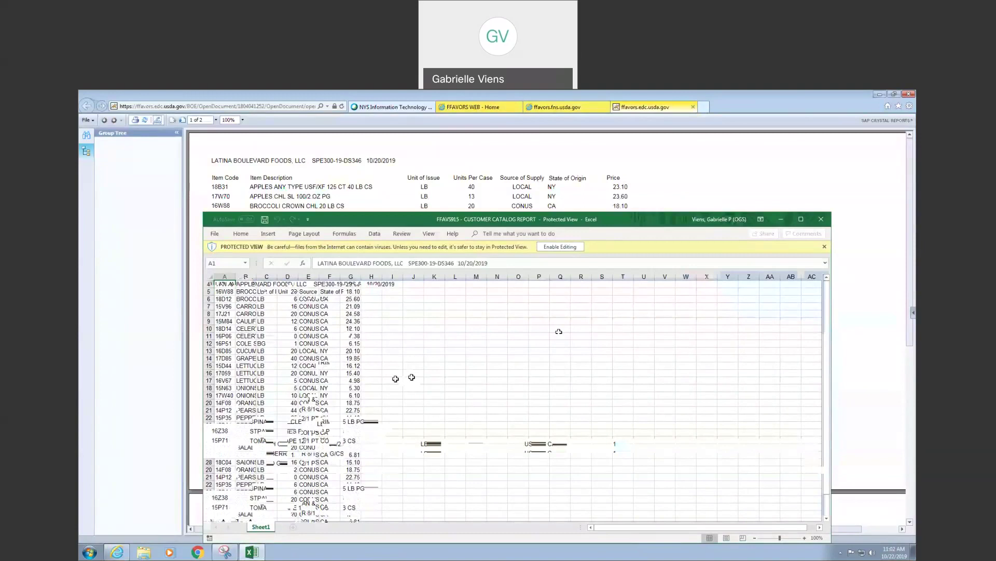
scroll(462, 389, up, 1)
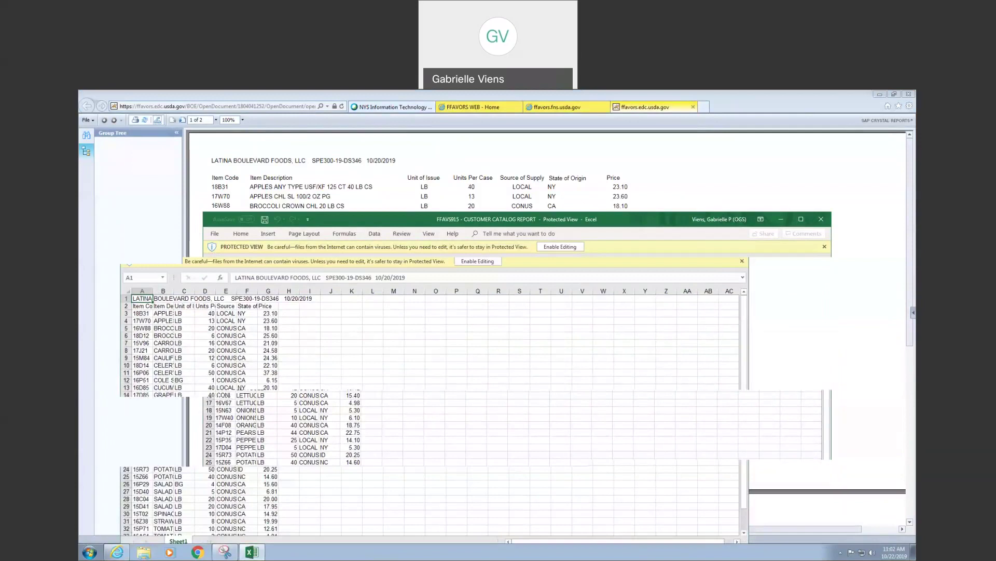
click(677, 116)
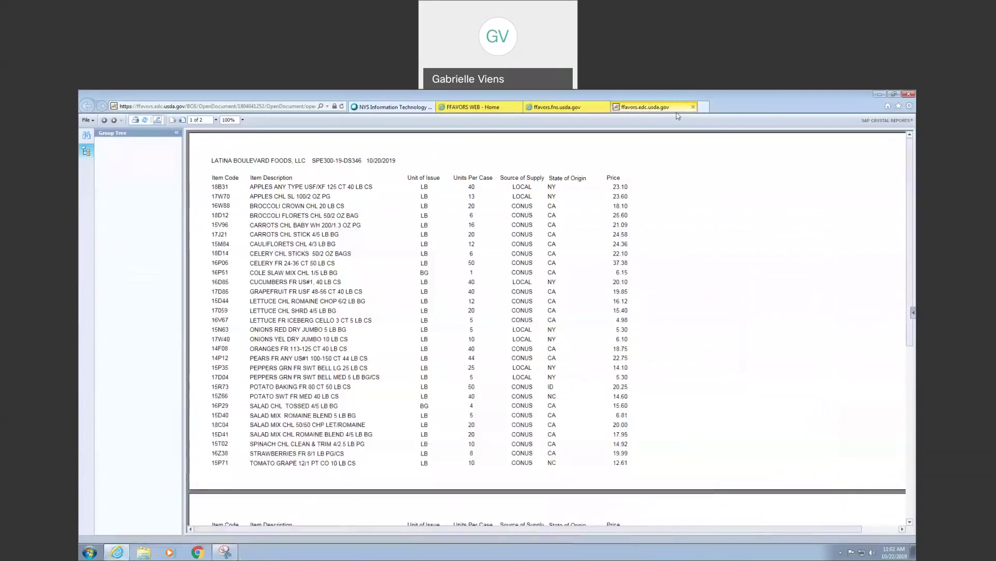
click(694, 107)
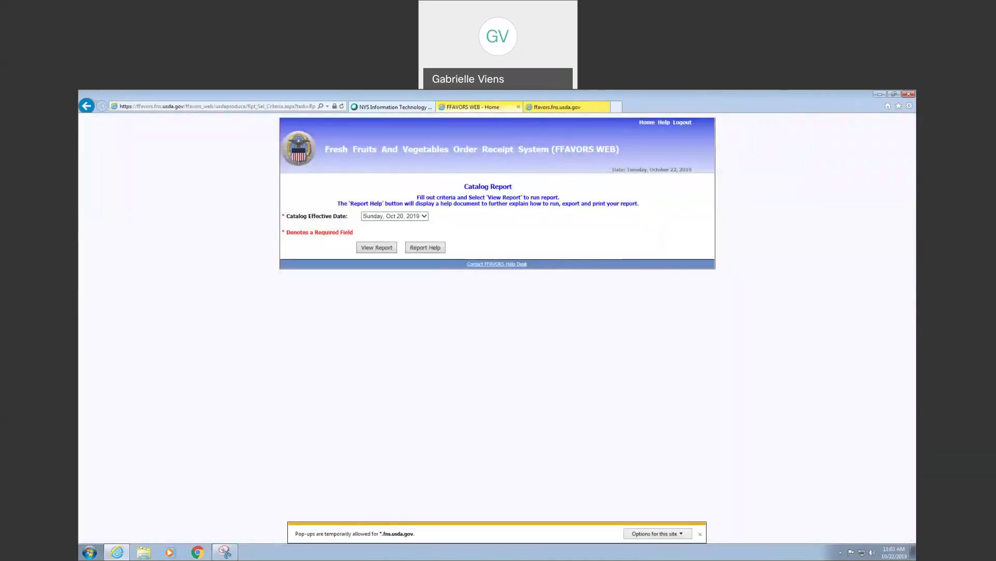
Set up a Usage Report for Gates Chili High School with RDD dates from 10/1/2019 to 10/31/2019
click(647, 122)
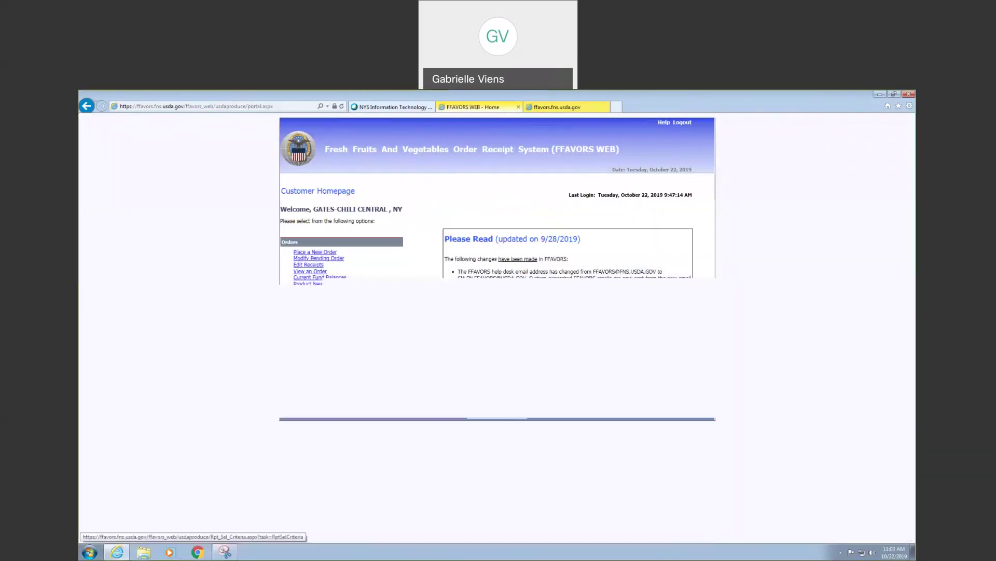
click(395, 250)
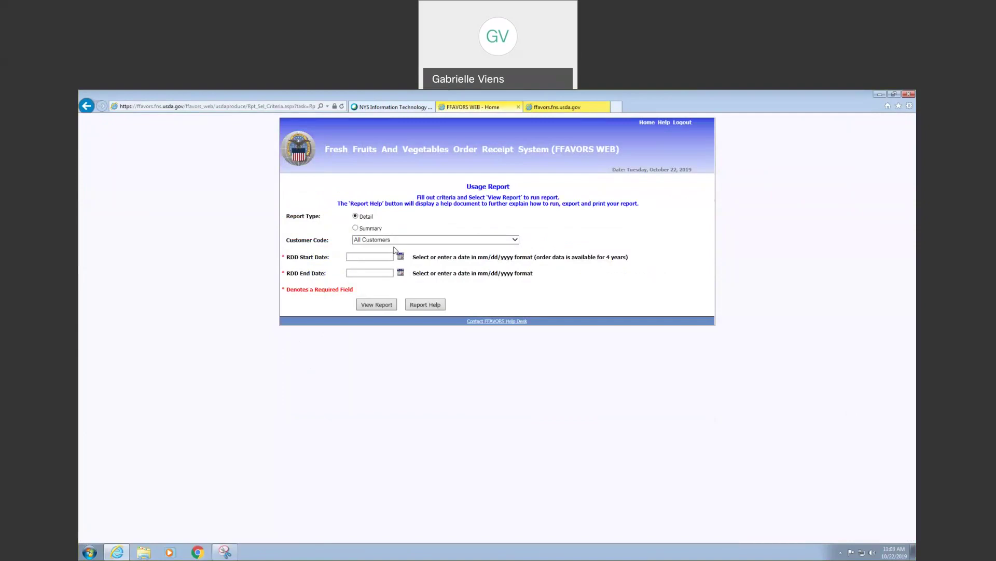
click(407, 240)
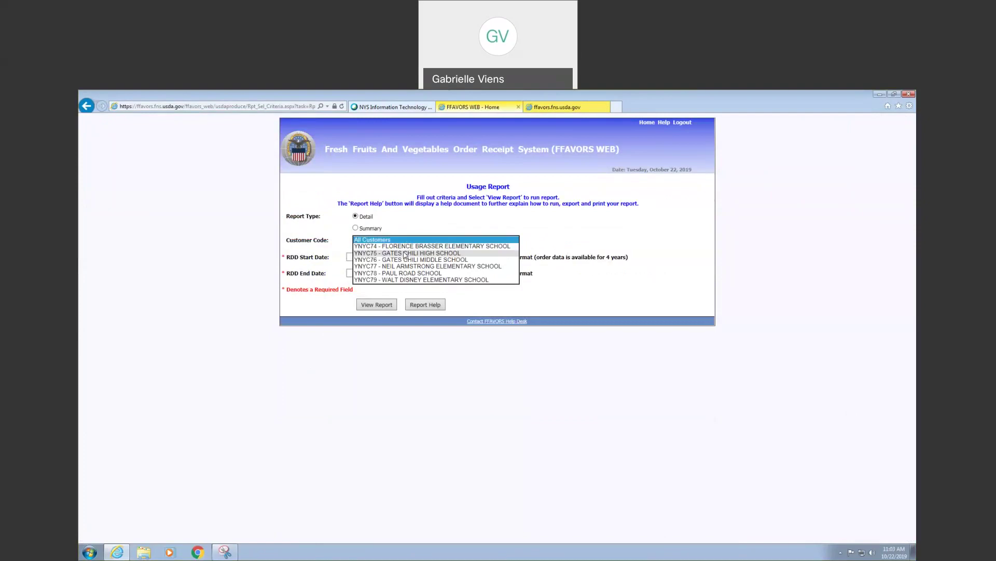
click(405, 253)
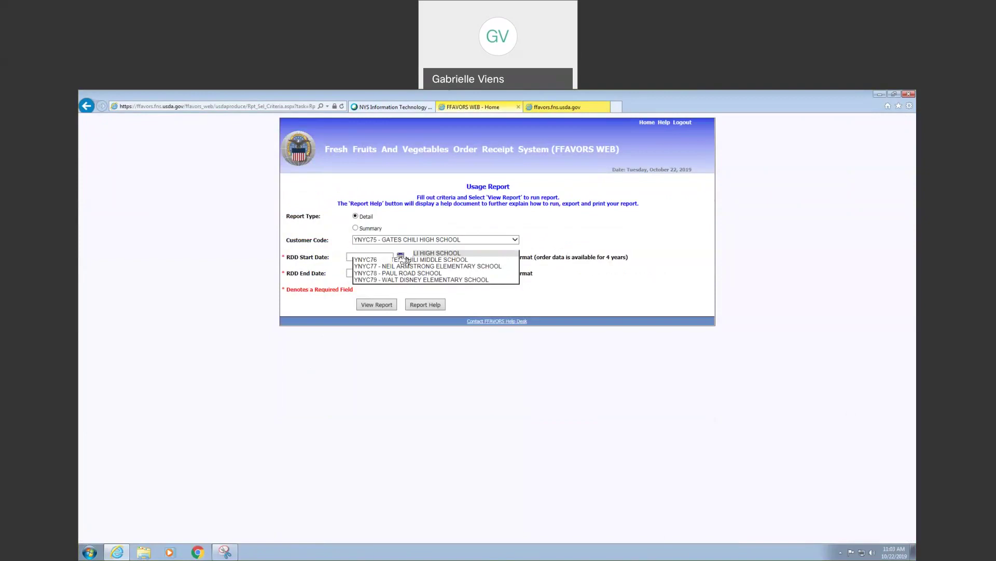
click(401, 256)
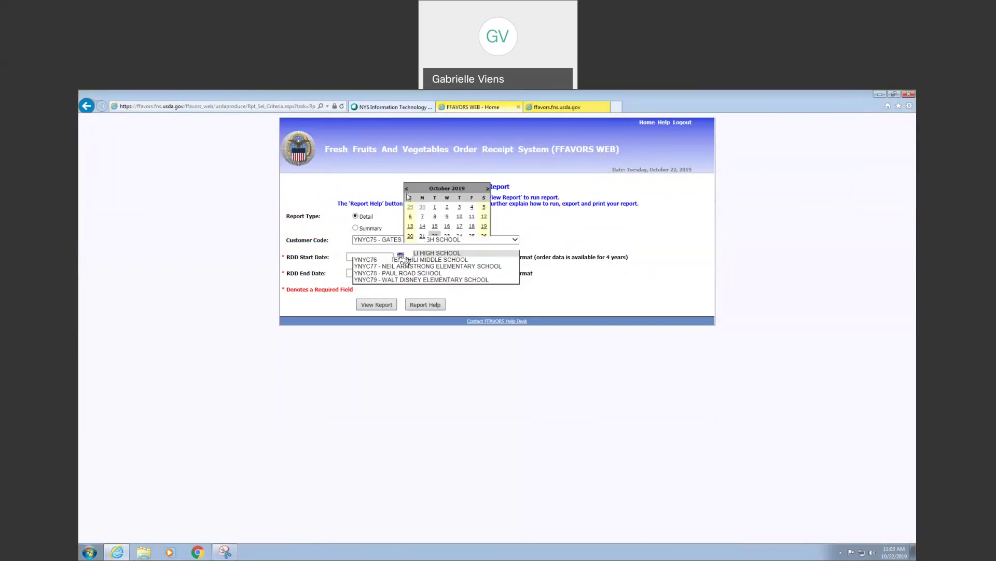
click(424, 207)
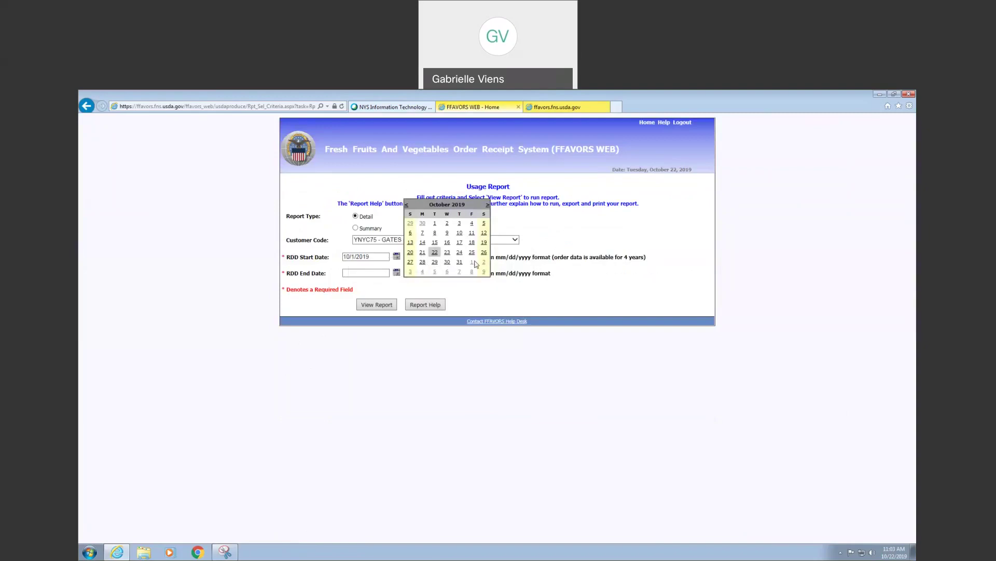
click(459, 262)
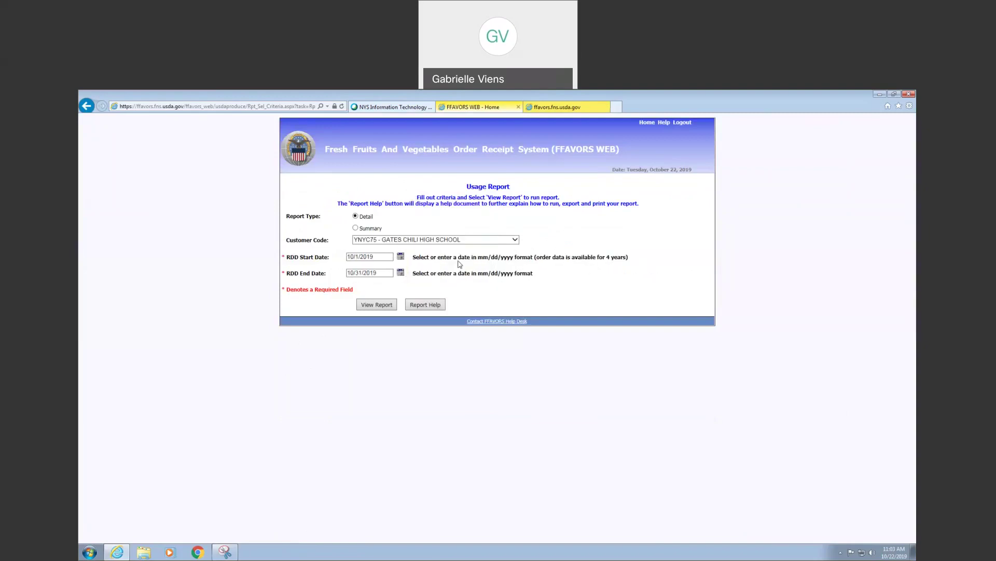
Run the usage report, allowing the blocked pop-up once and resending the submitted information
click(382, 307)
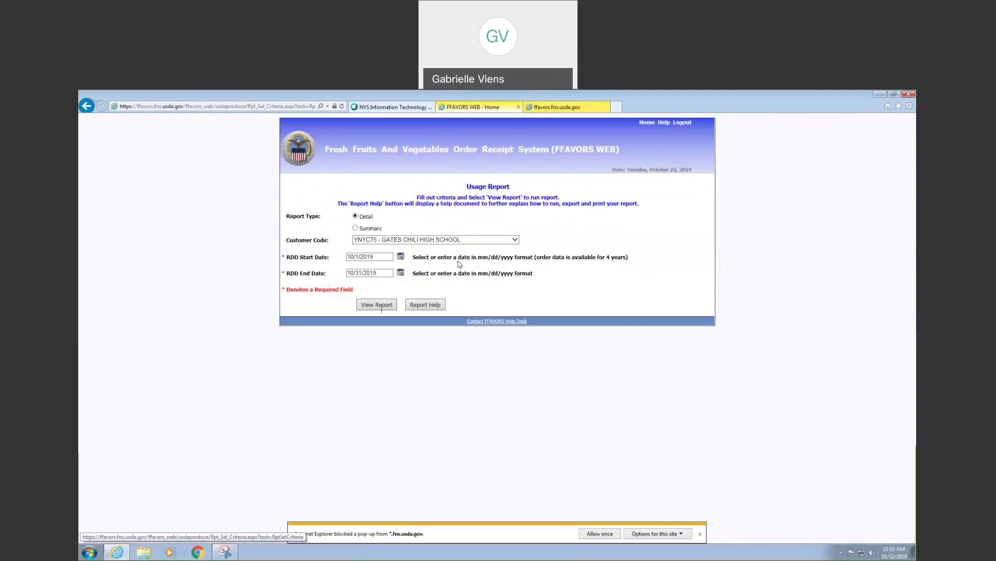
click(600, 533)
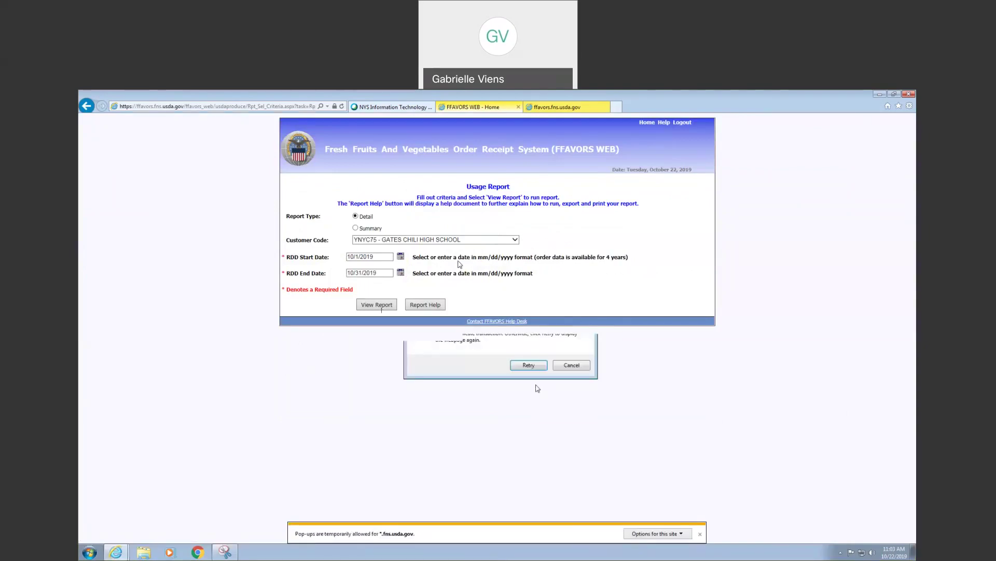
click(529, 364)
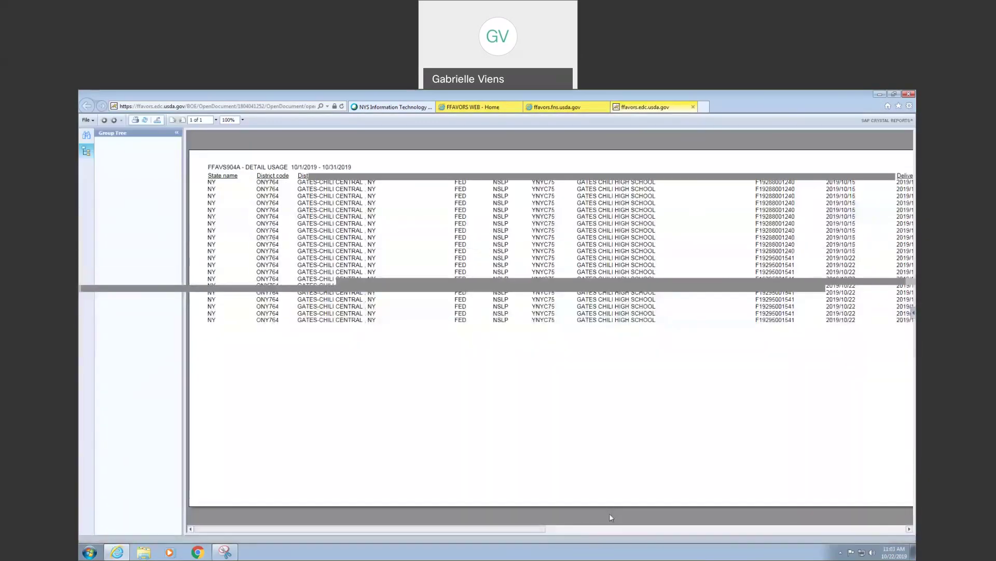
Look across the detail usage report's columns, from the order and delivery dates to the item prices and ordered quantities
drag(545, 530, 571, 534)
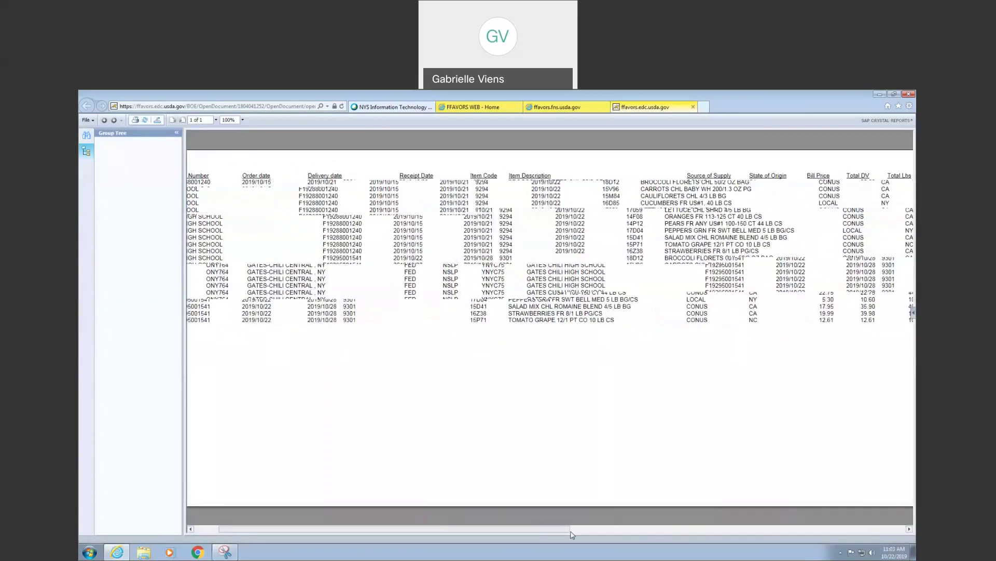
drag(571, 534, 914, 517)
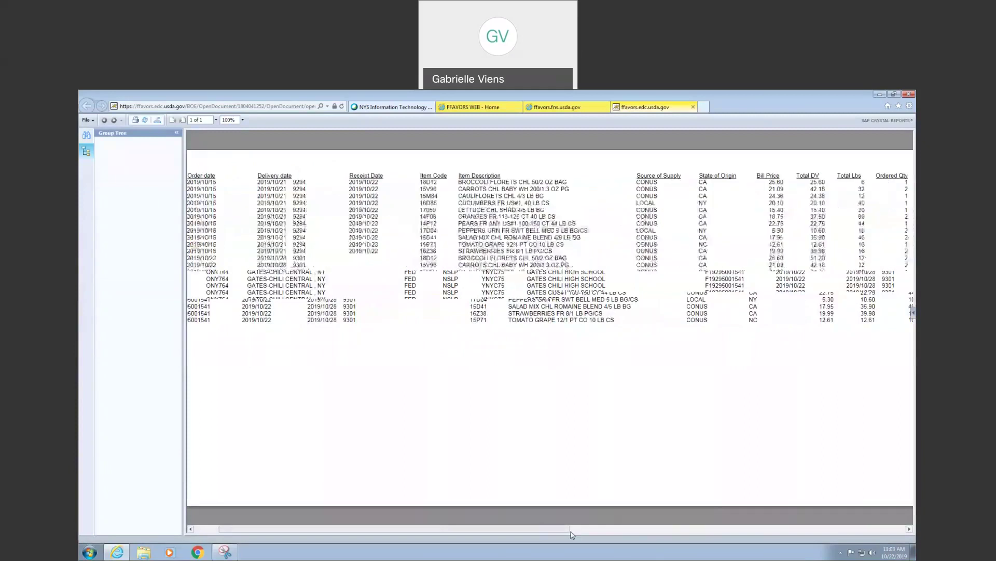
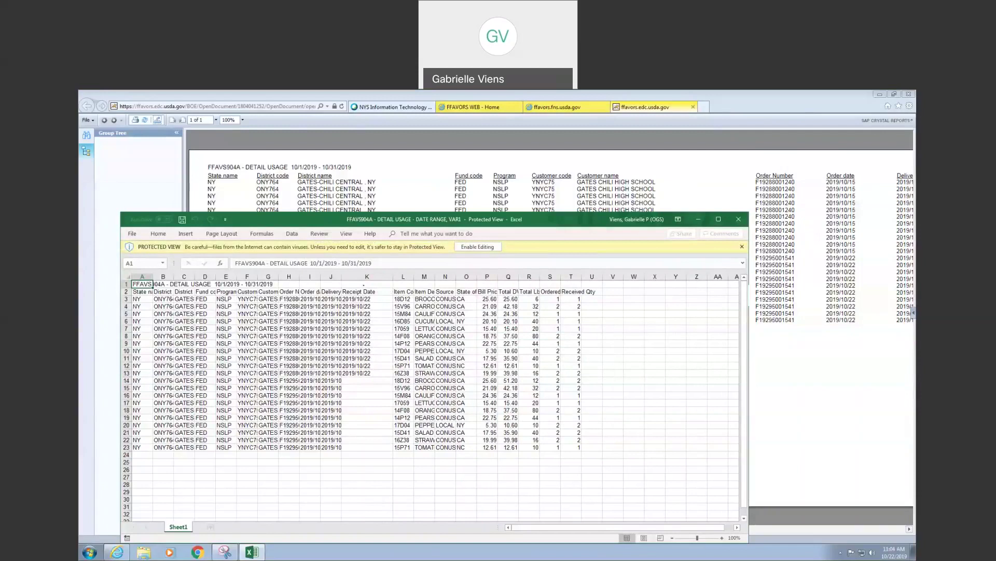
Enable editing in the exported usage workbook, add filters to the row 2 headers and exclude blanks from the Receipt Date column
click(128, 291)
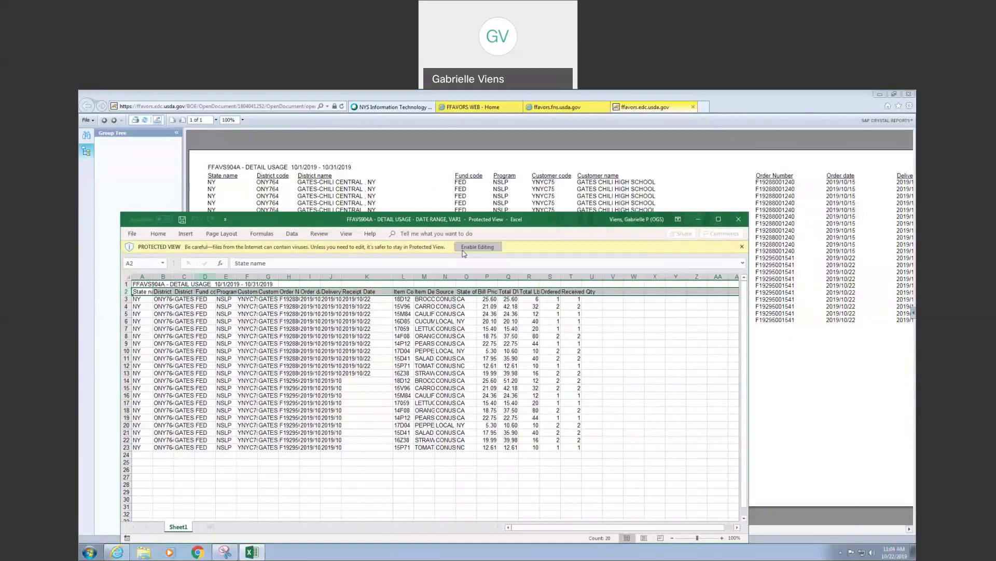
click(463, 249)
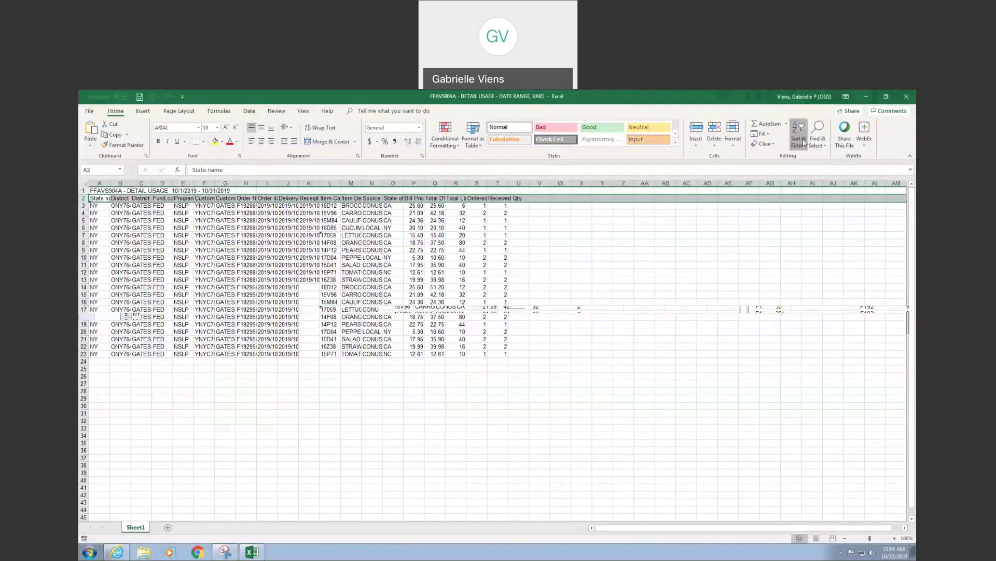
click(318, 202)
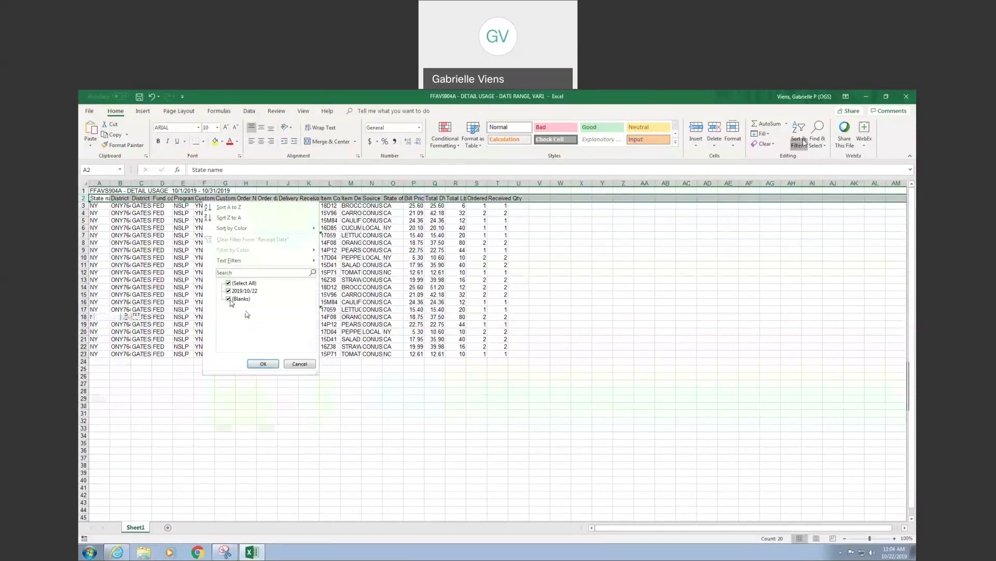
click(228, 299)
click(263, 364)
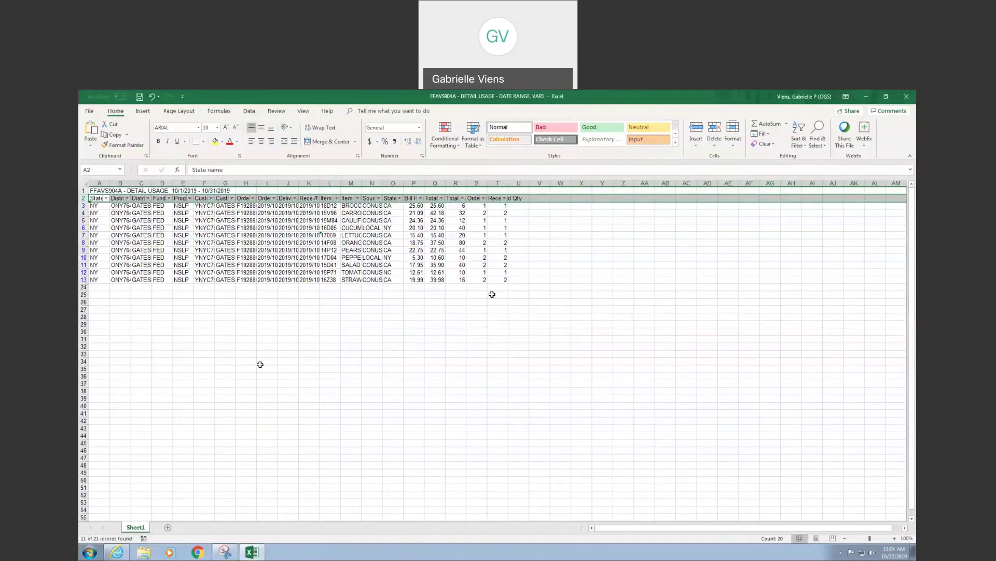
Close the usage workbook without saving the changes, and close the detail usage report
click(906, 96)
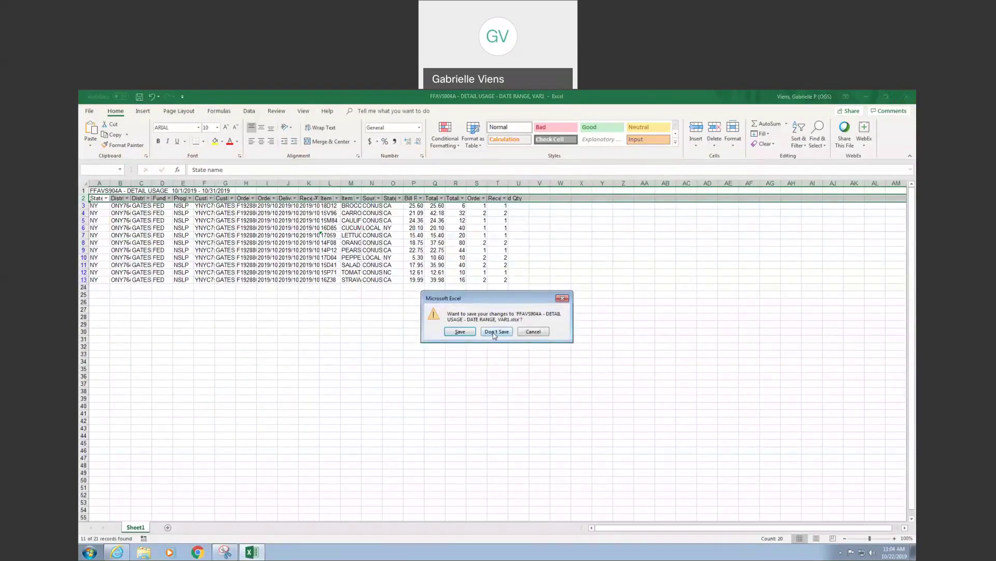
click(495, 334)
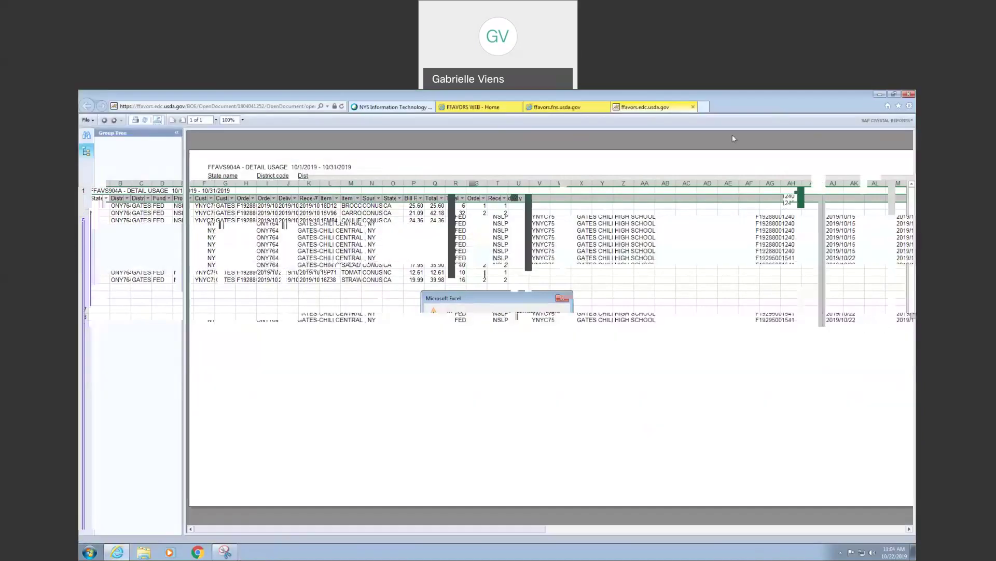
click(693, 107)
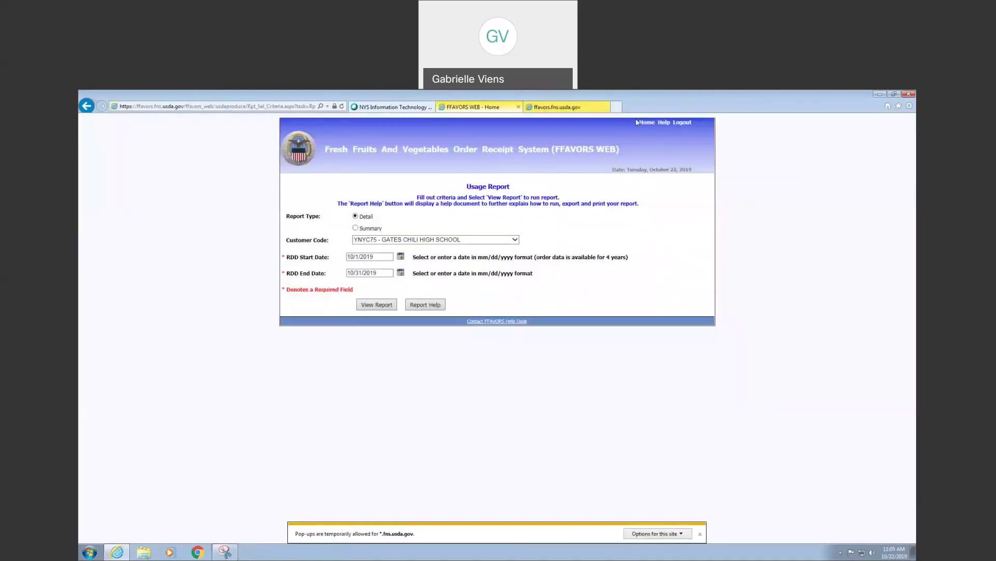
Run the usage report as a Summary for All Customers, allowing the blocked pop-up once and resending the submitted information
click(404, 241)
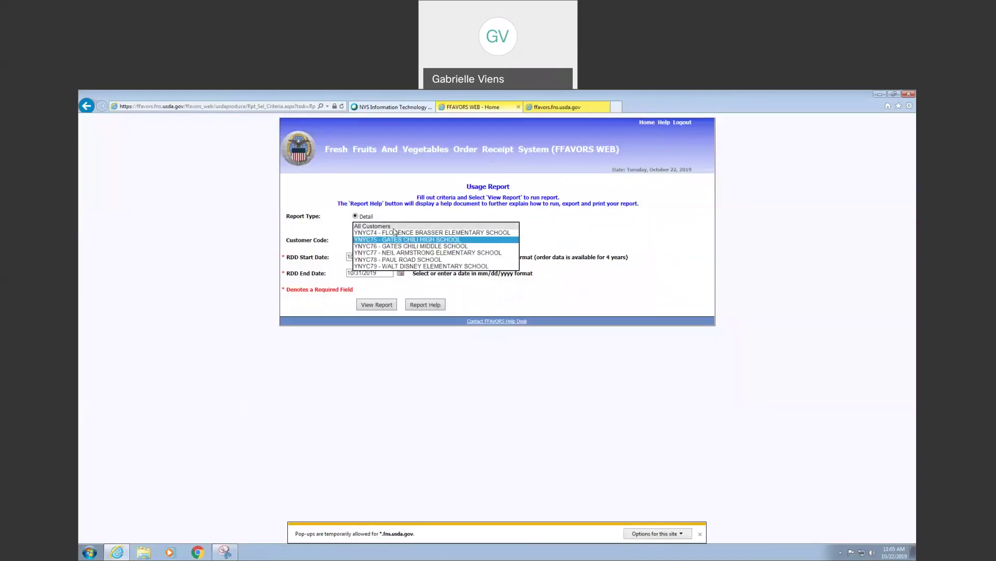
click(390, 227)
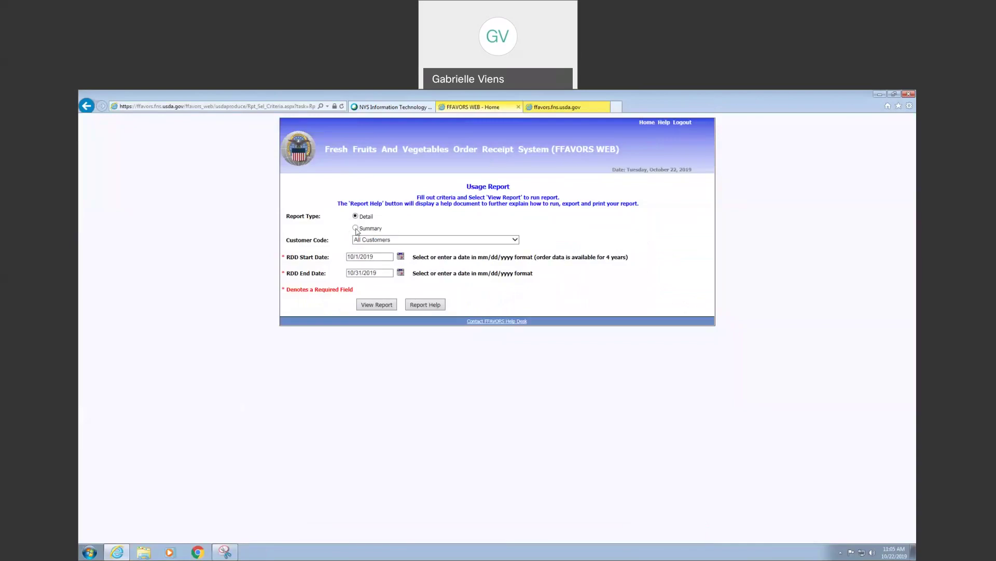
click(382, 308)
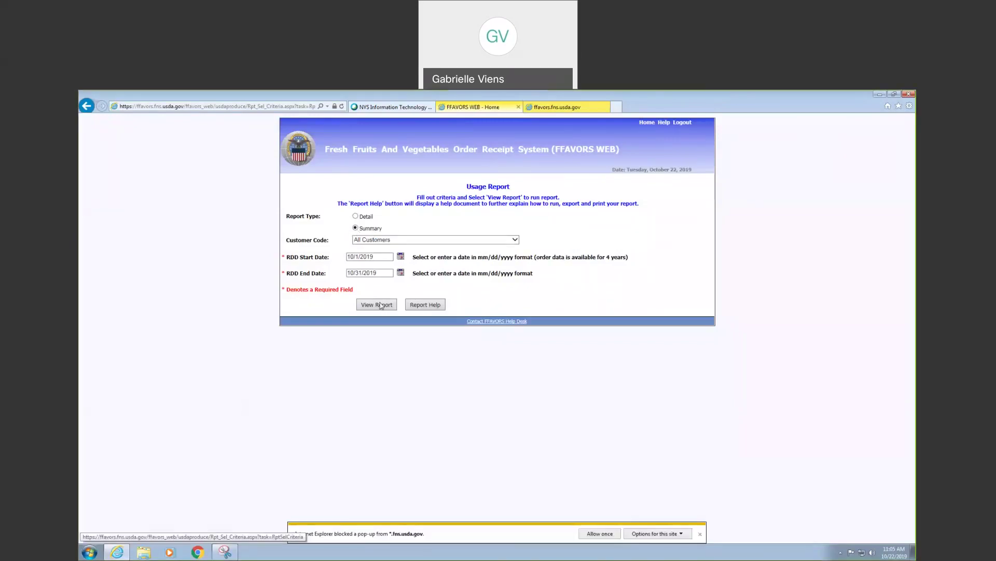
click(600, 533)
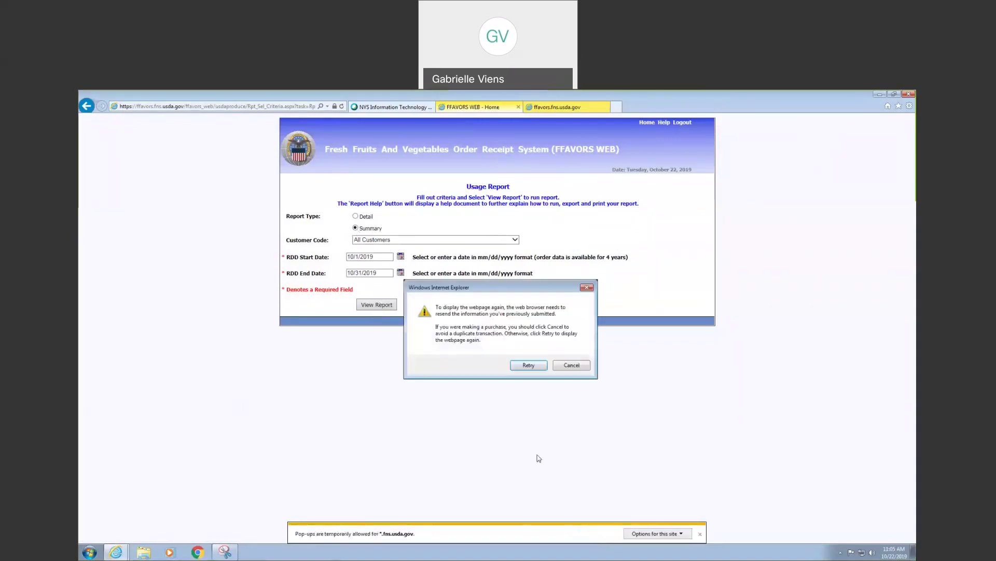
click(527, 364)
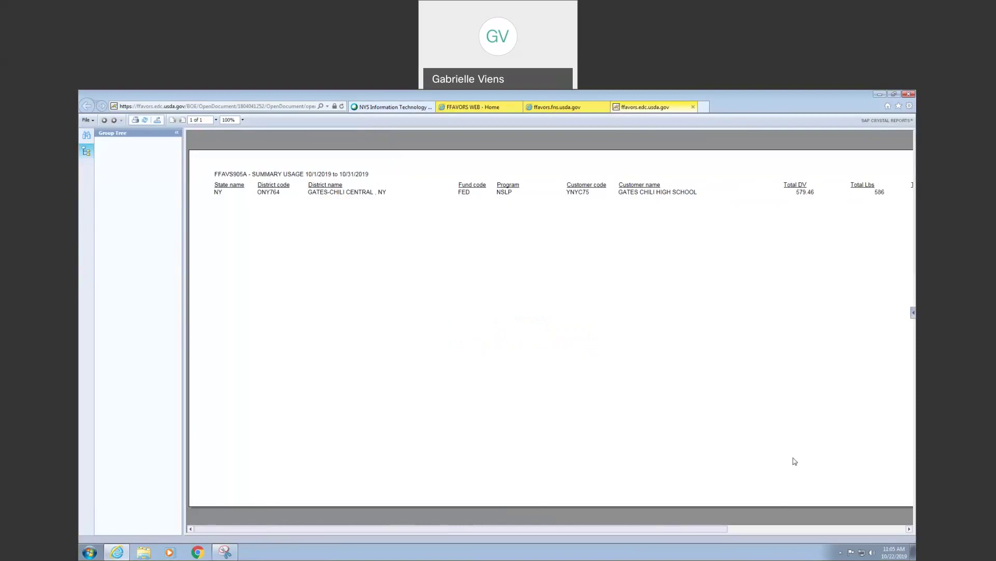
Look across the summary usage report's dollar value, pounds and cases totals, and close the report
drag(730, 538, 891, 532)
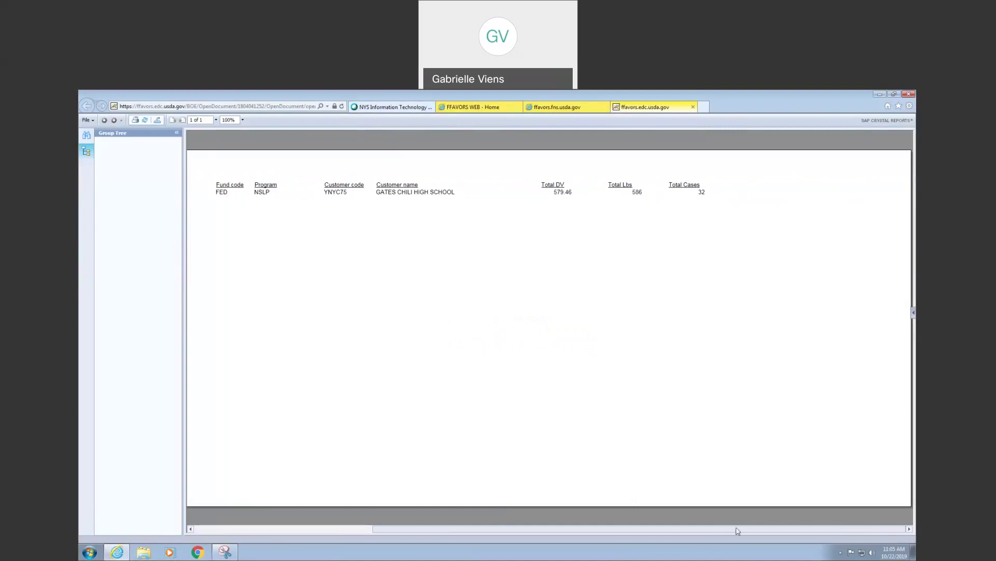
drag(642, 532, 467, 530)
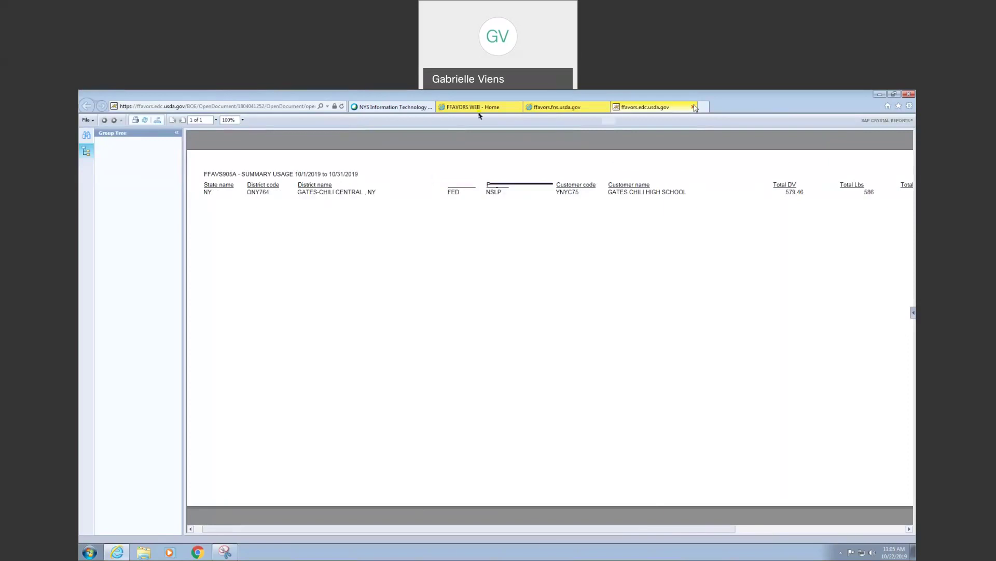
click(694, 107)
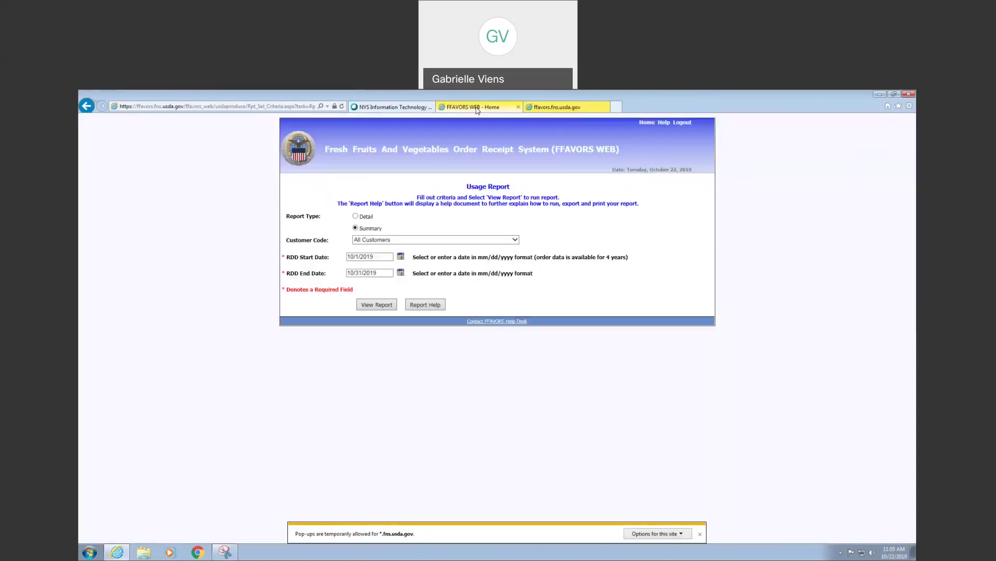
Switch the usage report type to Detail with All Customers kept, and run it, resending the submitted information
click(392, 240)
click(392, 240)
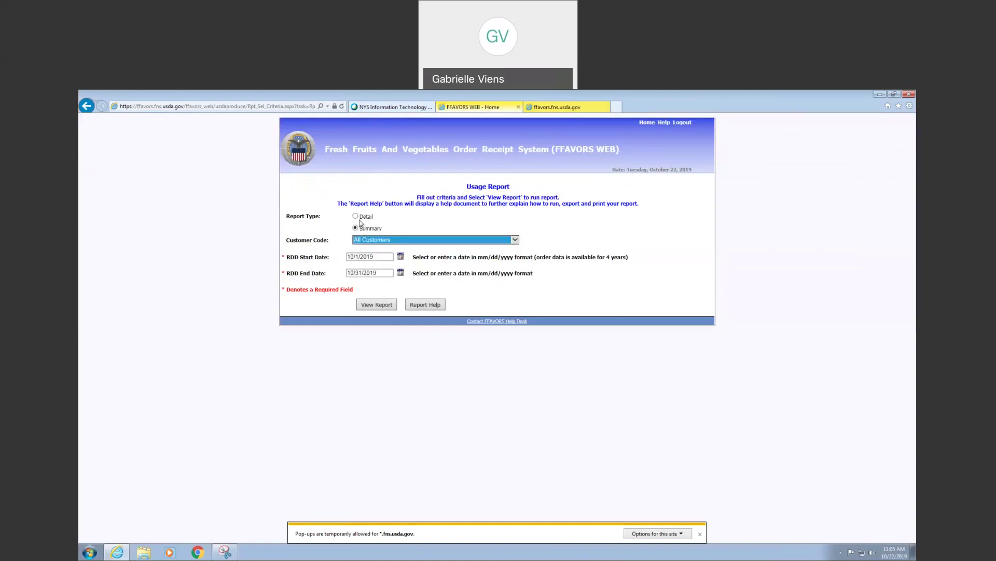
click(356, 216)
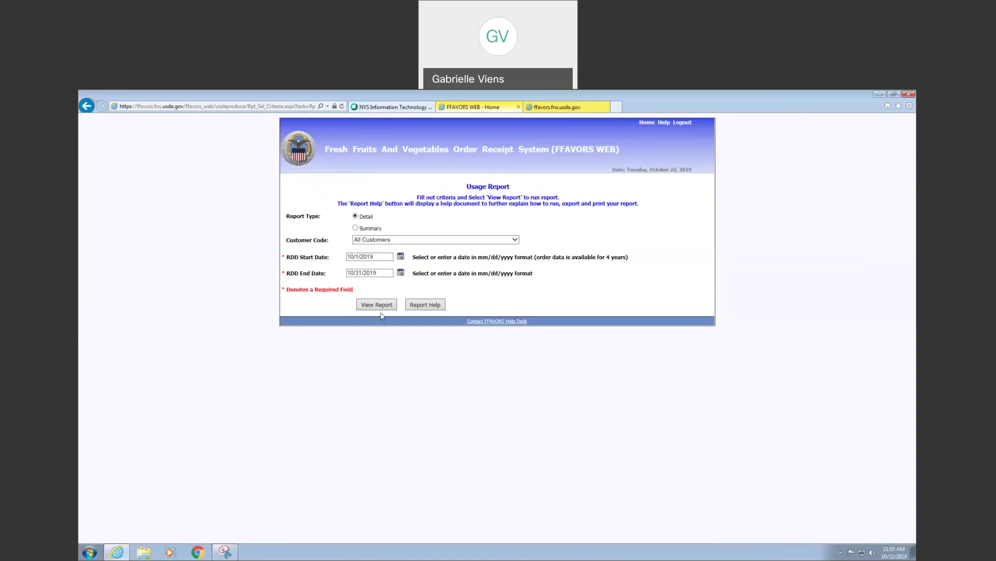
click(390, 306)
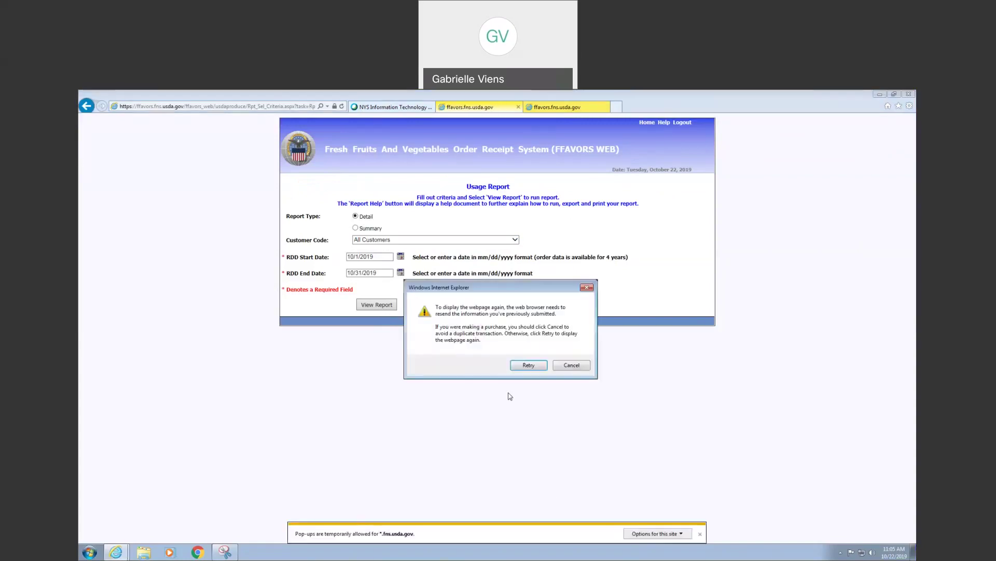
click(527, 366)
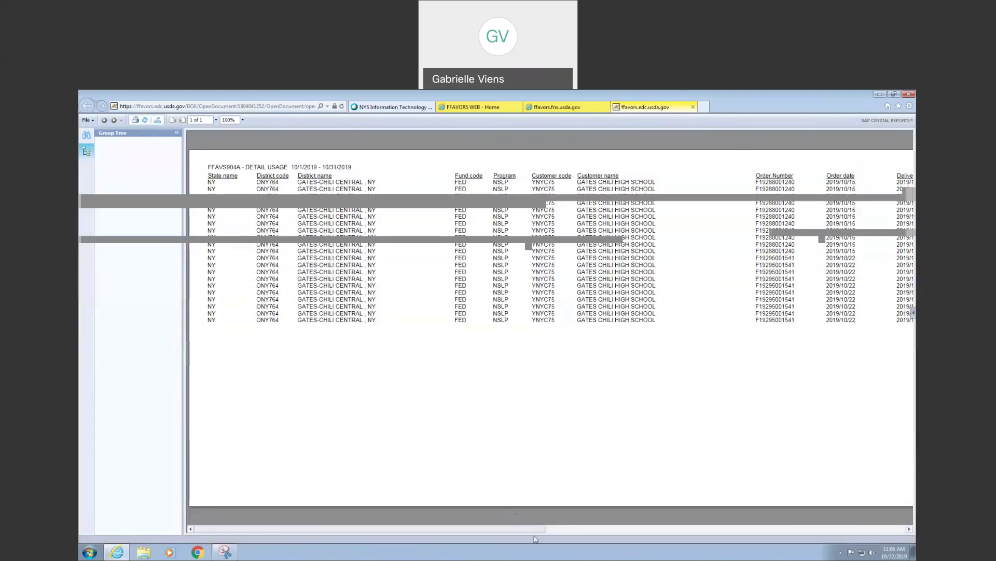
Look across the order, delivery and receipt date columns of the all-customer detail report, and close the report
drag(543, 528, 669, 531)
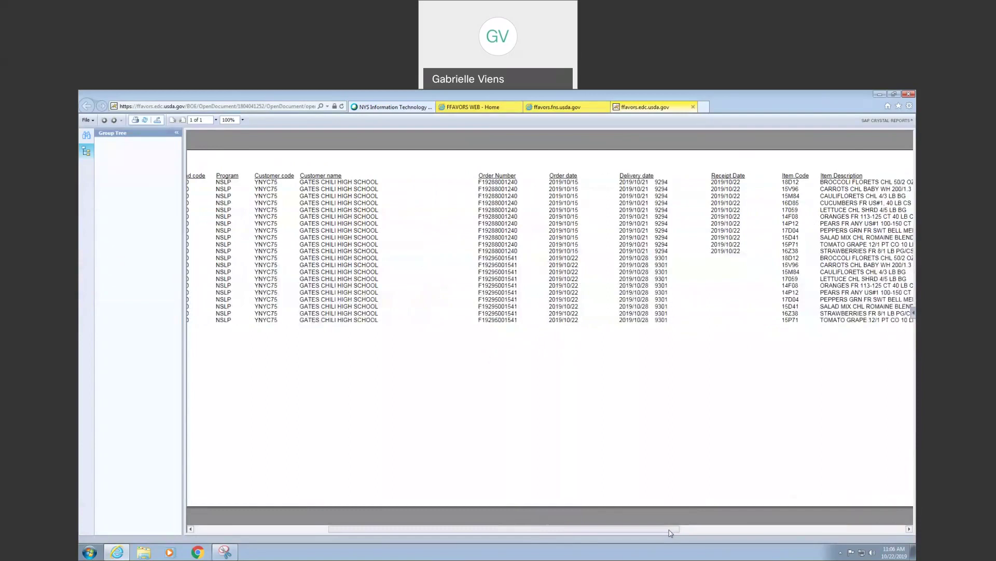
mouse_move(668, 529)
mouse_down()
mouse_move(915, 529)
mouse_move(655, 538)
mouse_up()
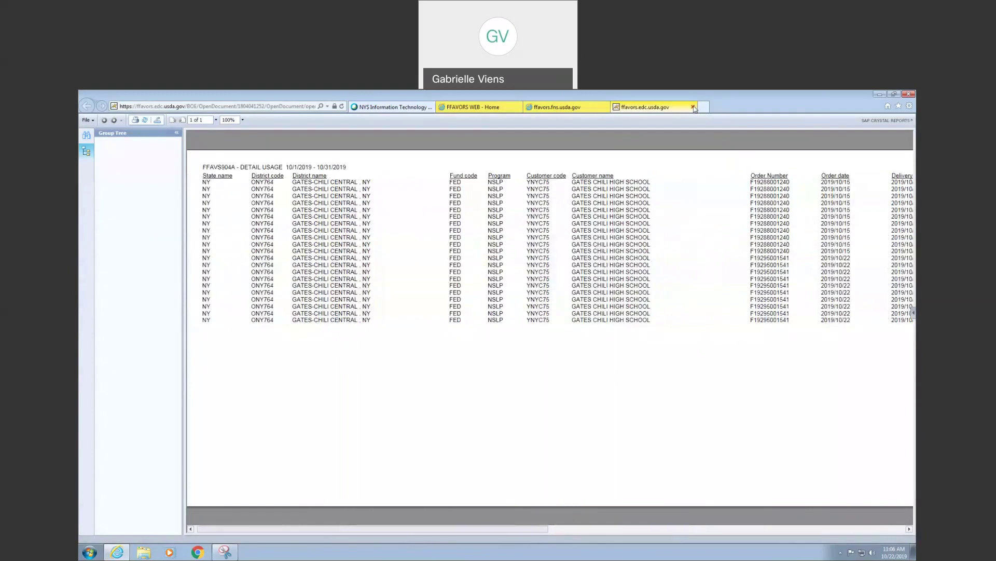
click(694, 107)
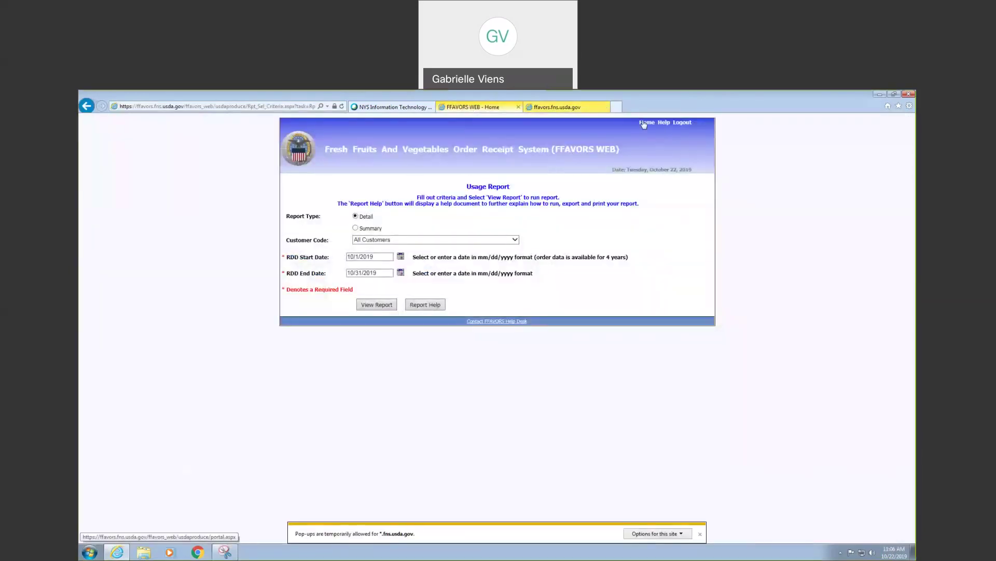
Run the Budget Balance/Spent report for All Customers, July 2019 - June 2020, and look across its entitlement, spent and balance columns
click(644, 123)
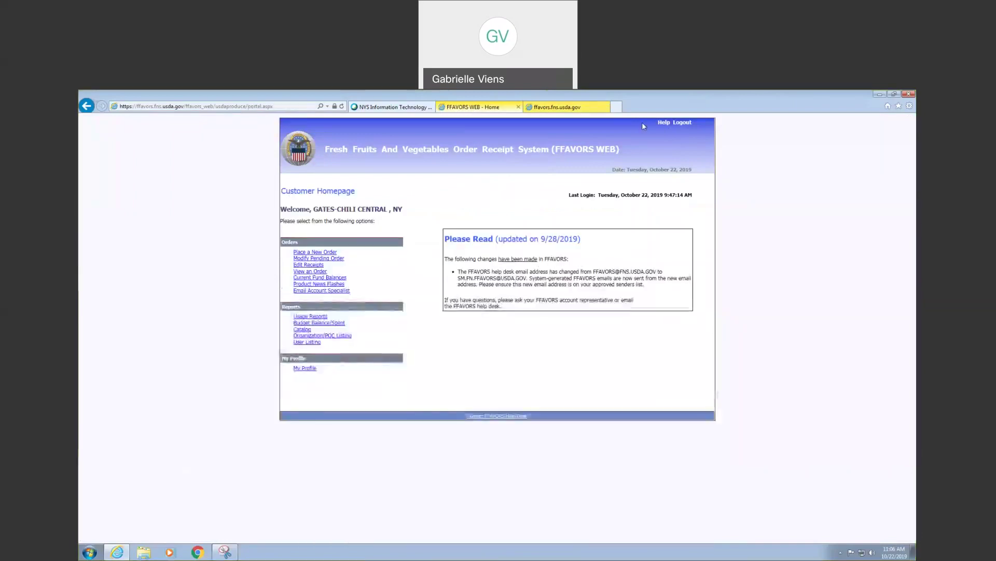
click(315, 323)
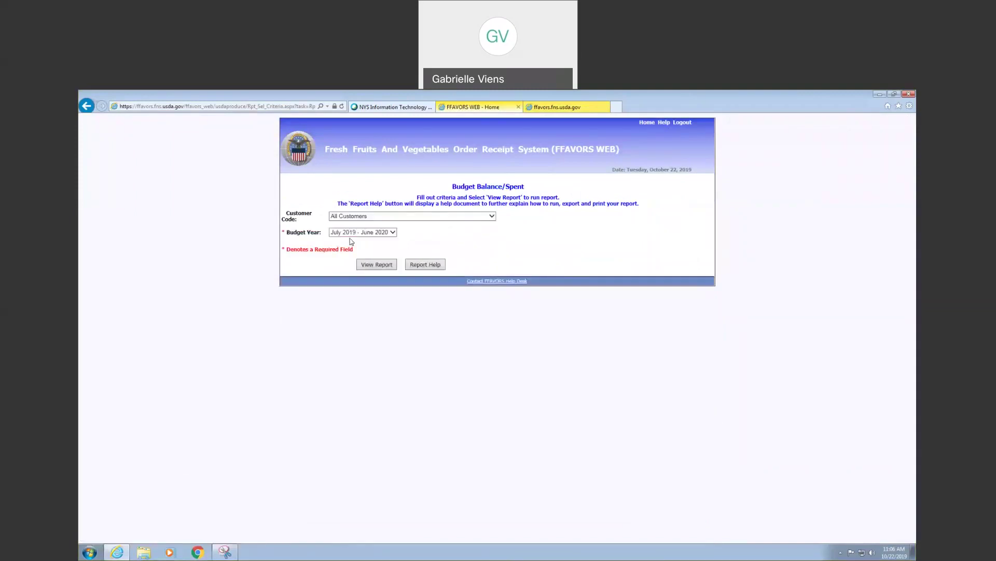
click(371, 266)
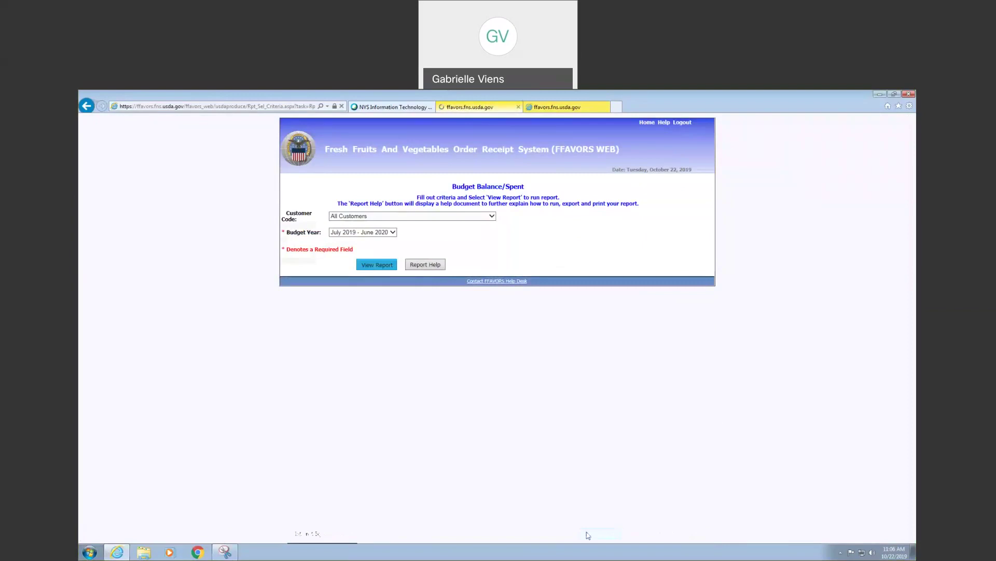
click(538, 367)
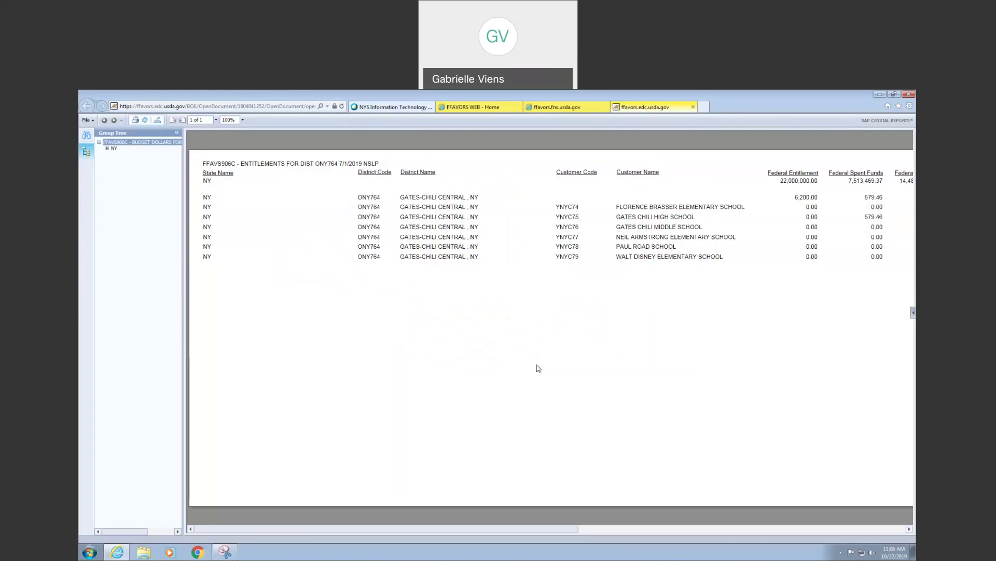
drag(494, 529, 590, 531)
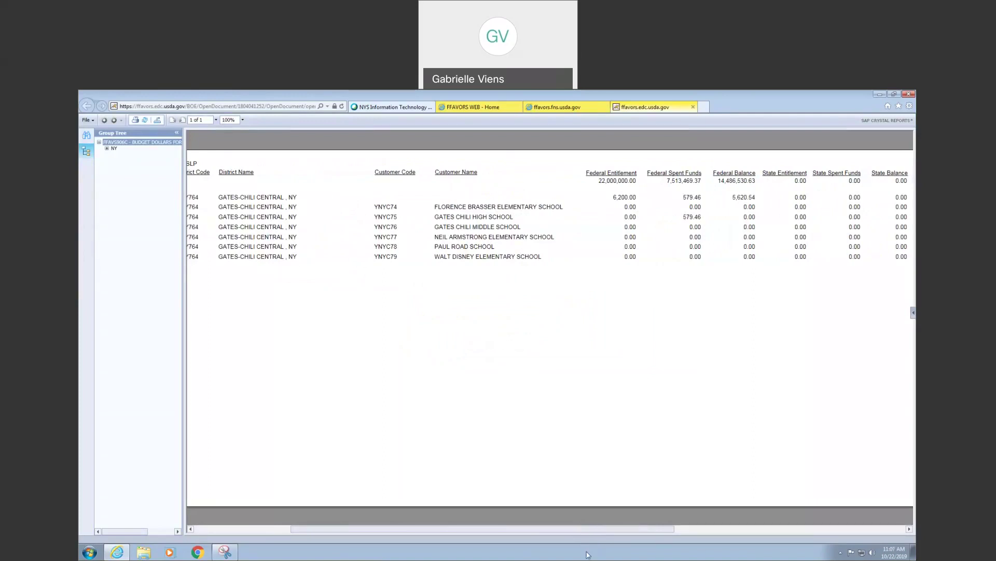
drag(584, 535, 228, 528)
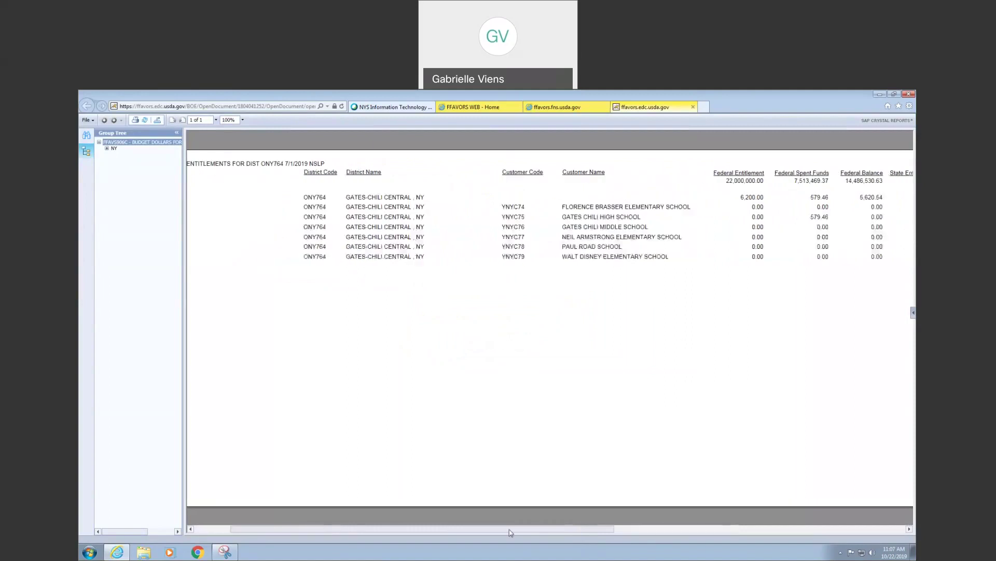
Export the budget report as Microsoft Excel Workbook Data-only, and open the exported workbook with editing enabled
click(156, 122)
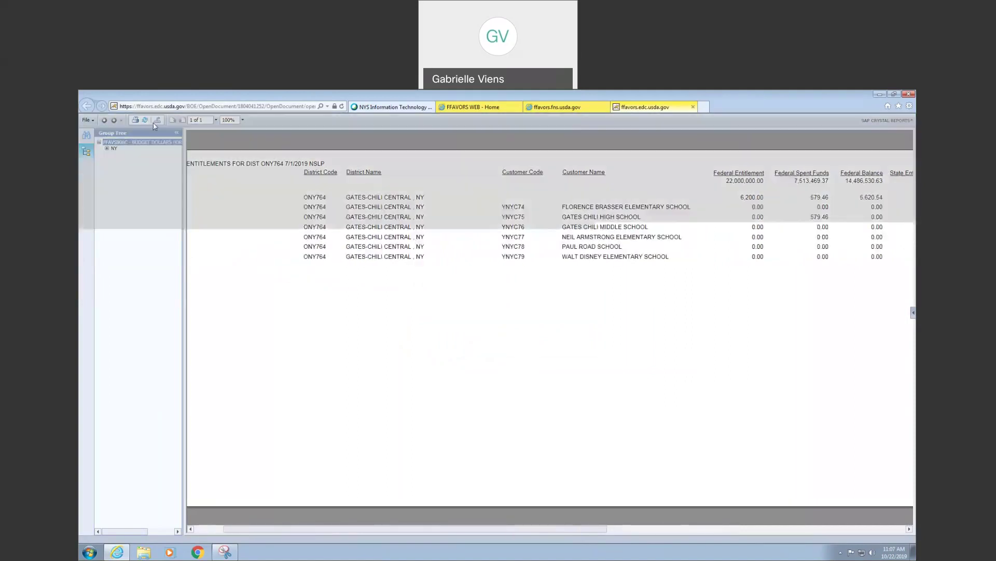
click(498, 299)
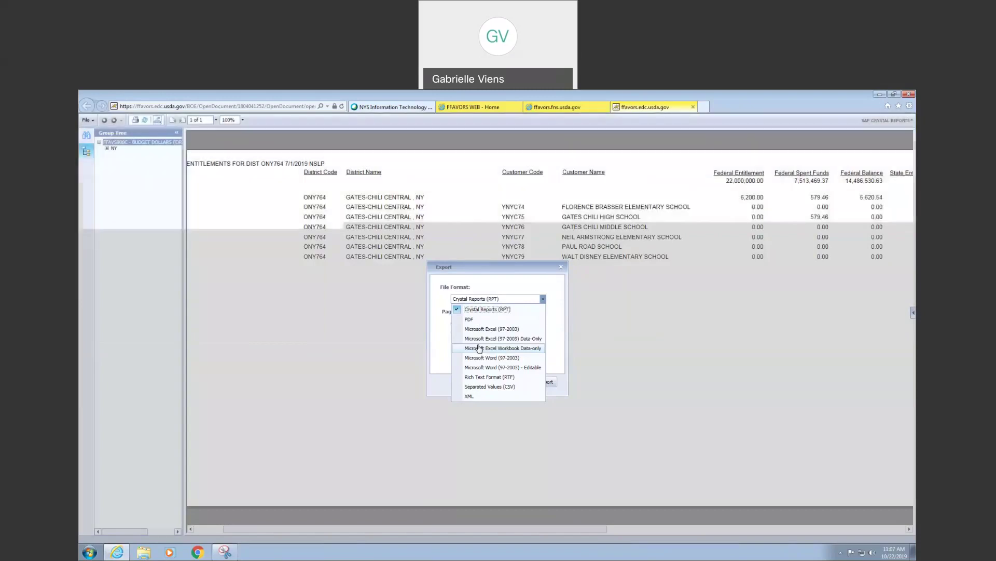
click(479, 348)
click(550, 381)
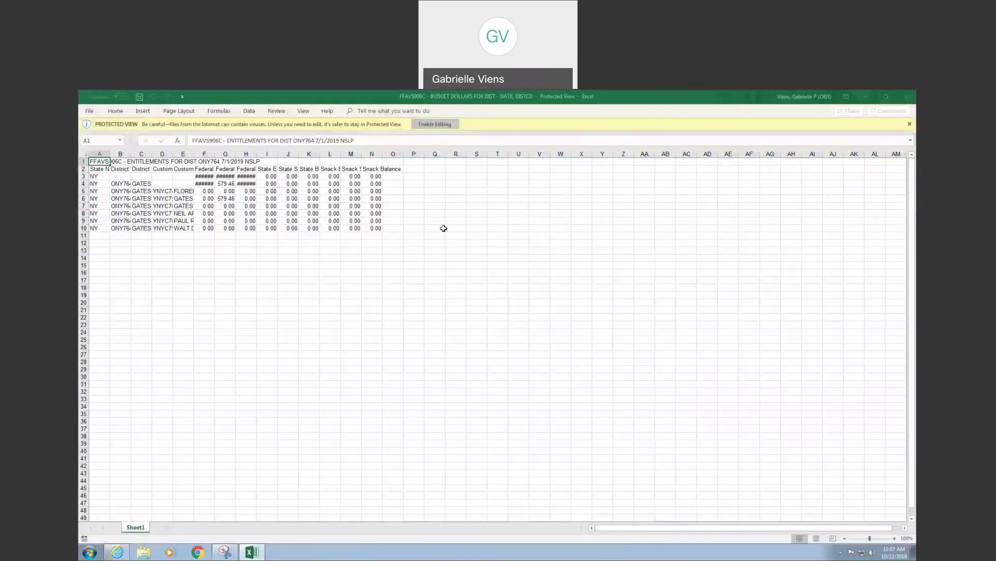
click(434, 124)
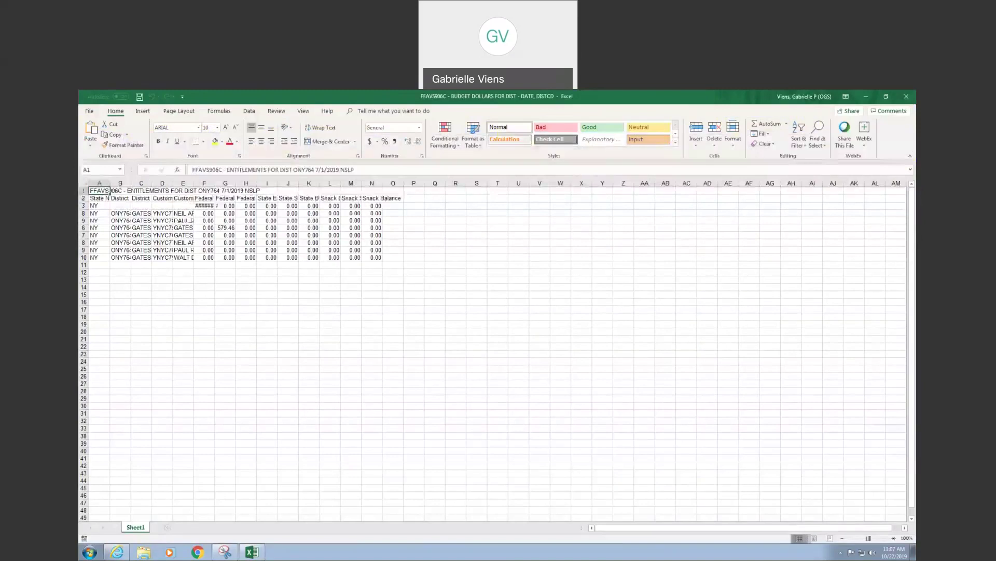
Widen all columns of the exported budget worksheet equally so their headings and figures can be read
key(ctrl+a)
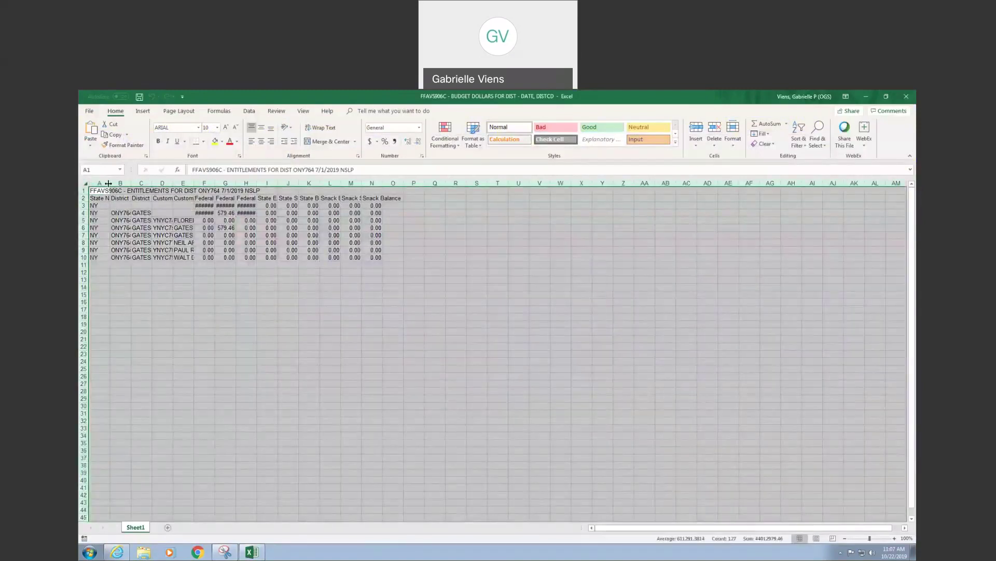
double_click(109, 183)
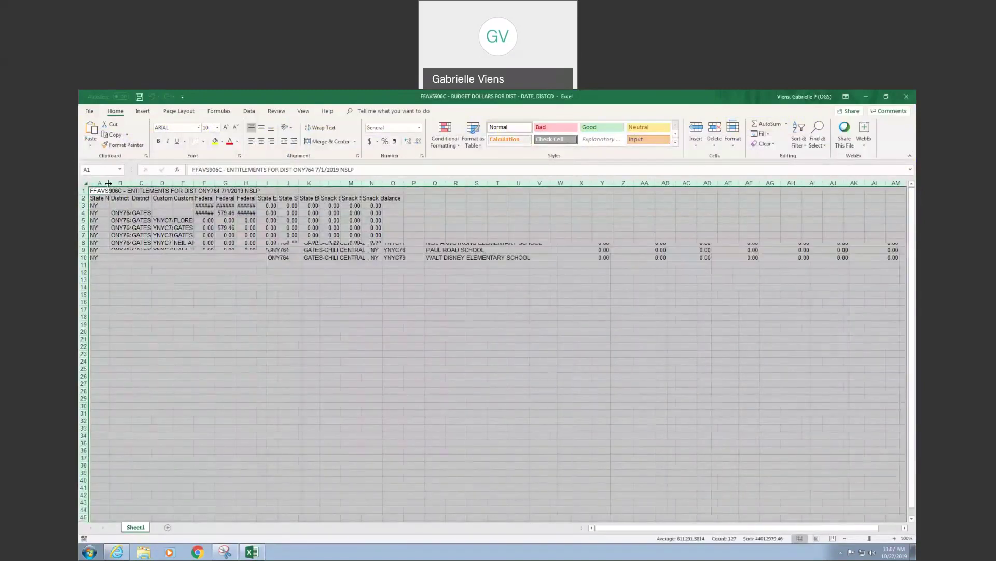
drag(142, 190, 143, 190)
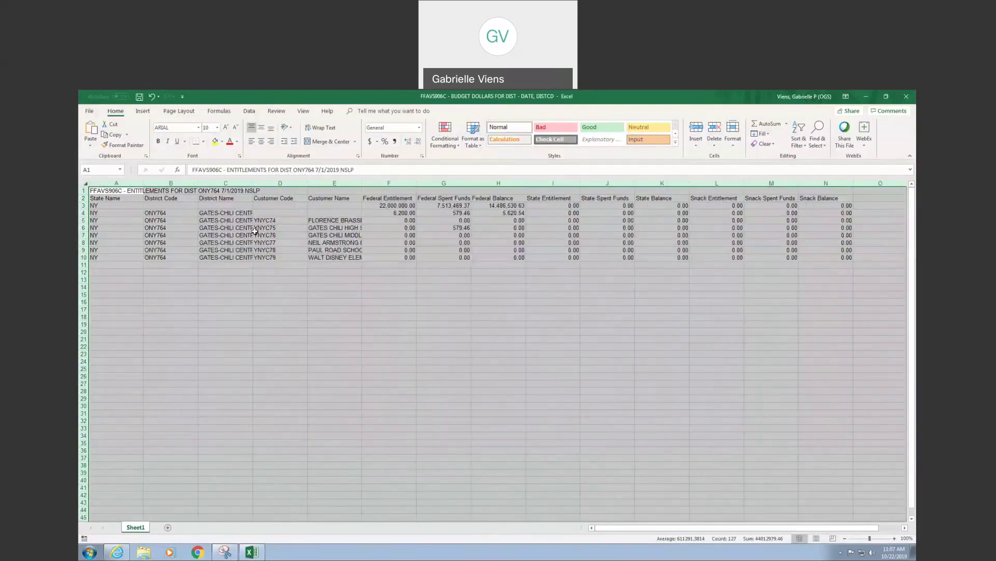
Examine the statewide row, the district row and the individual schools' Federal Entitlement cells in the budget worksheet
drag(101, 205, 102, 213)
click(84, 206)
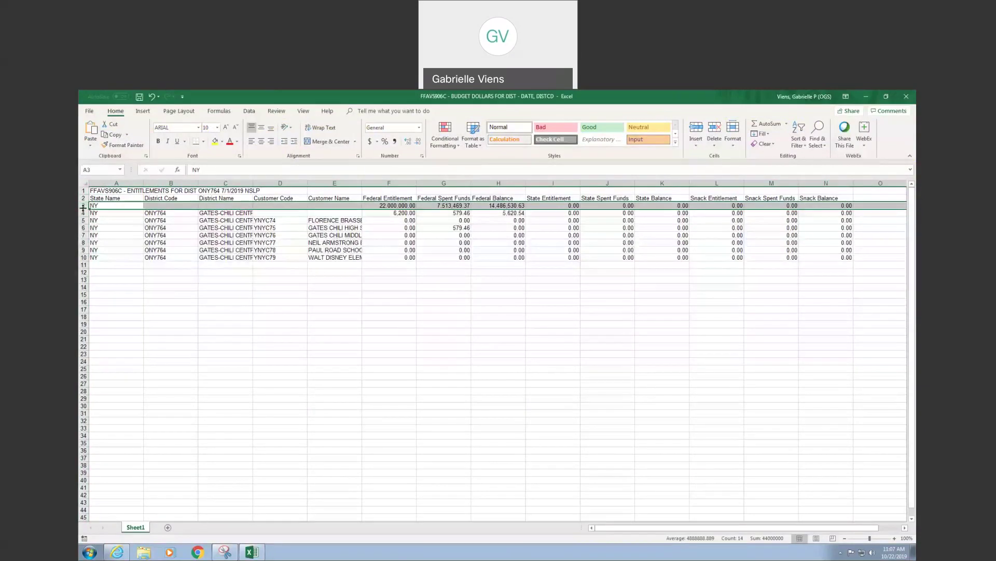
click(83, 209)
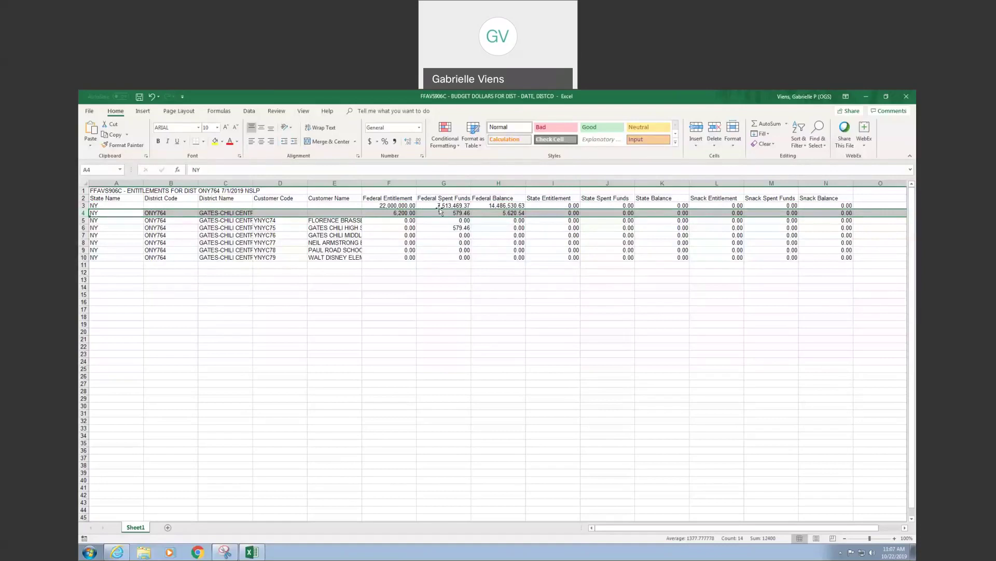
click(384, 221)
drag(394, 238, 390, 255)
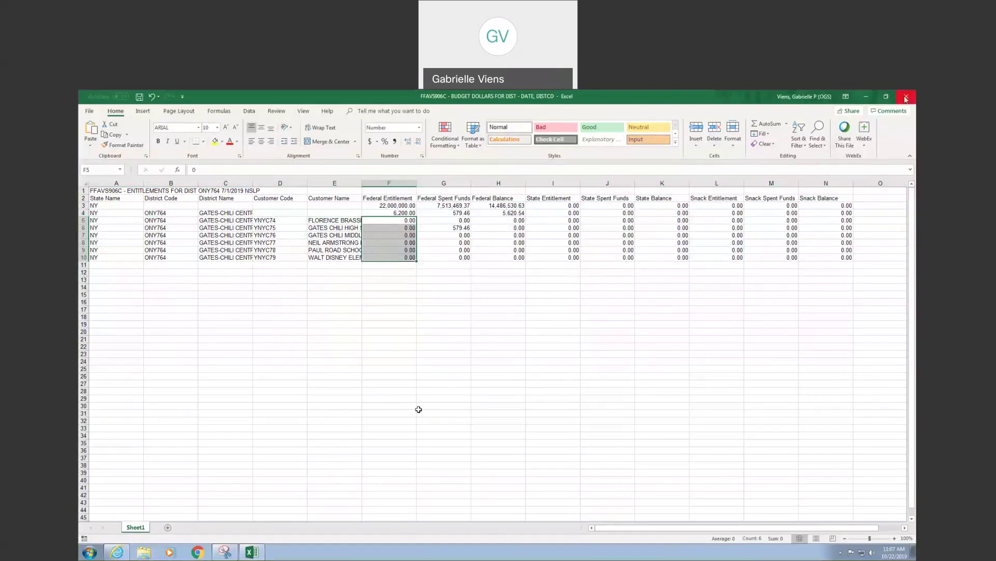
click(498, 391)
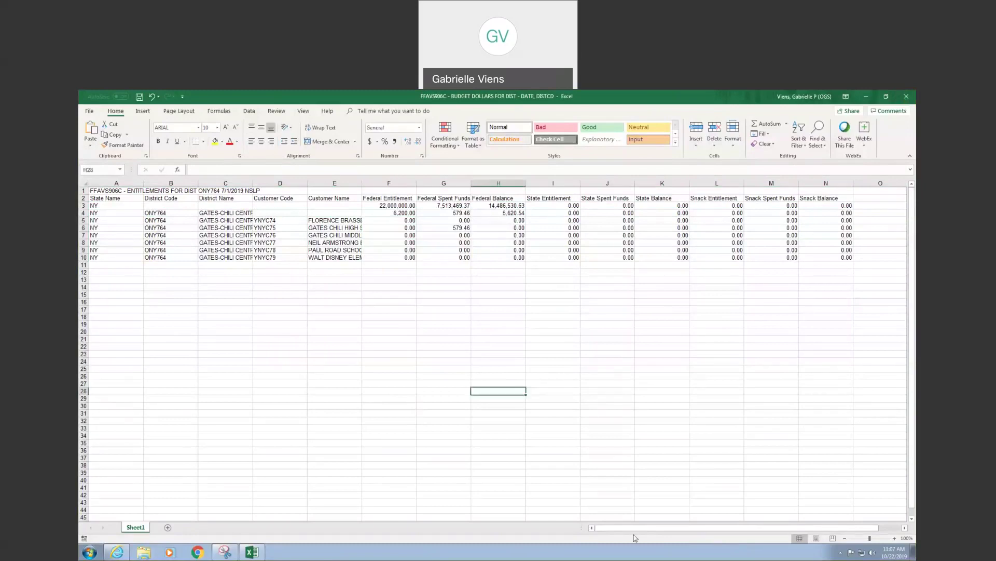
Look across the Federal Balance, State and Snack columns of the budget worksheet, and close the workbook without saving changes
scroll(634, 537, right, 1)
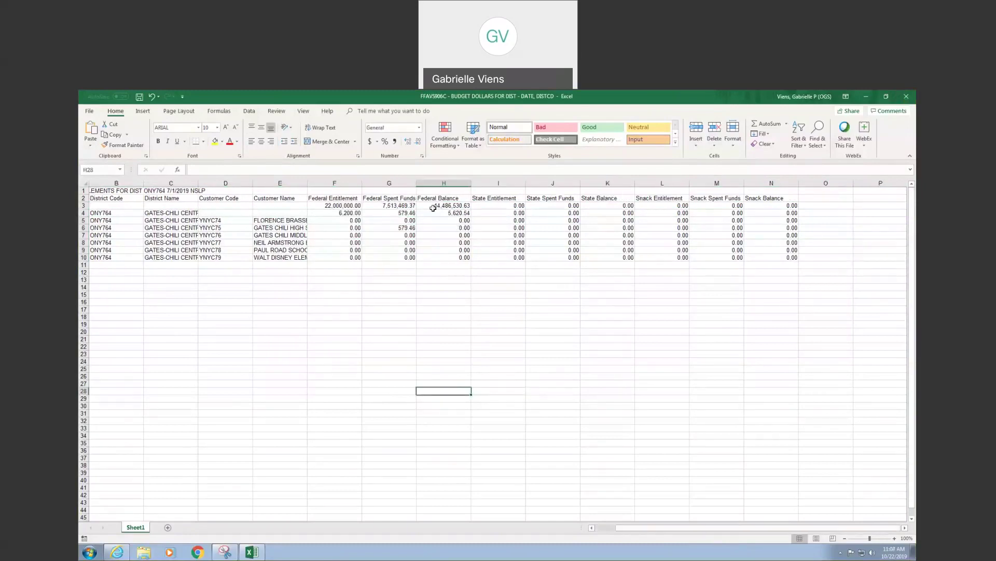
drag(498, 182, 826, 183)
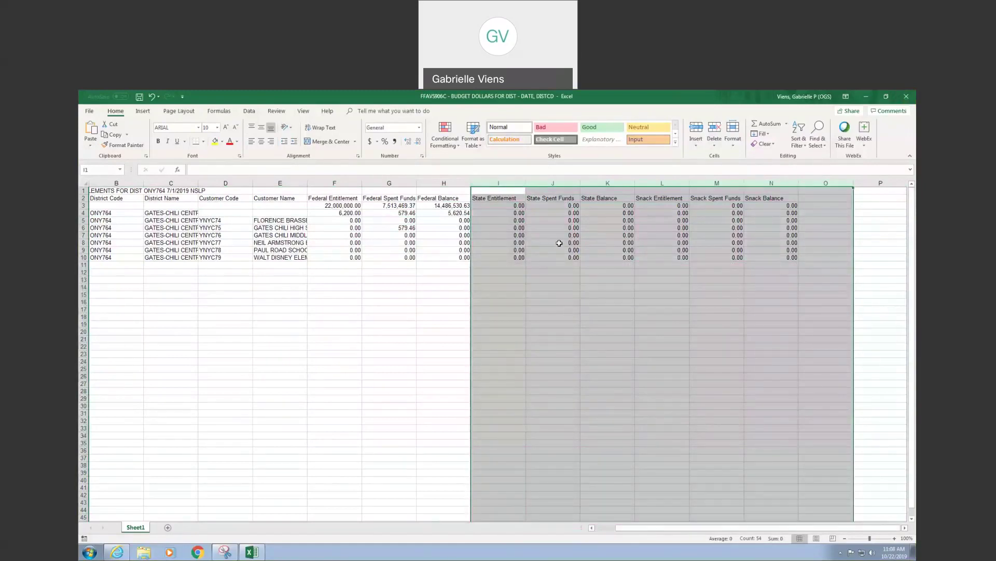
click(541, 383)
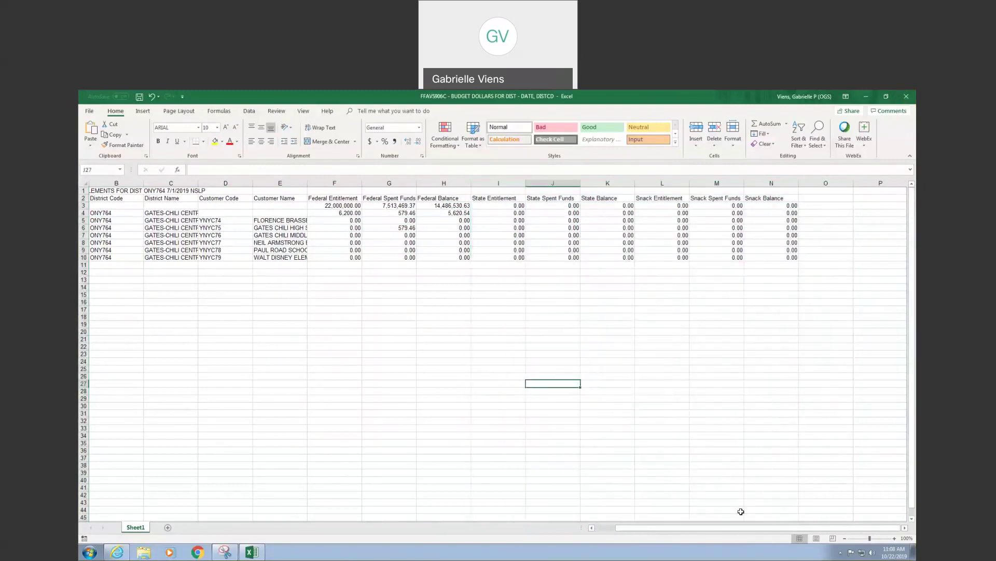
drag(698, 528, 678, 529)
click(442, 466)
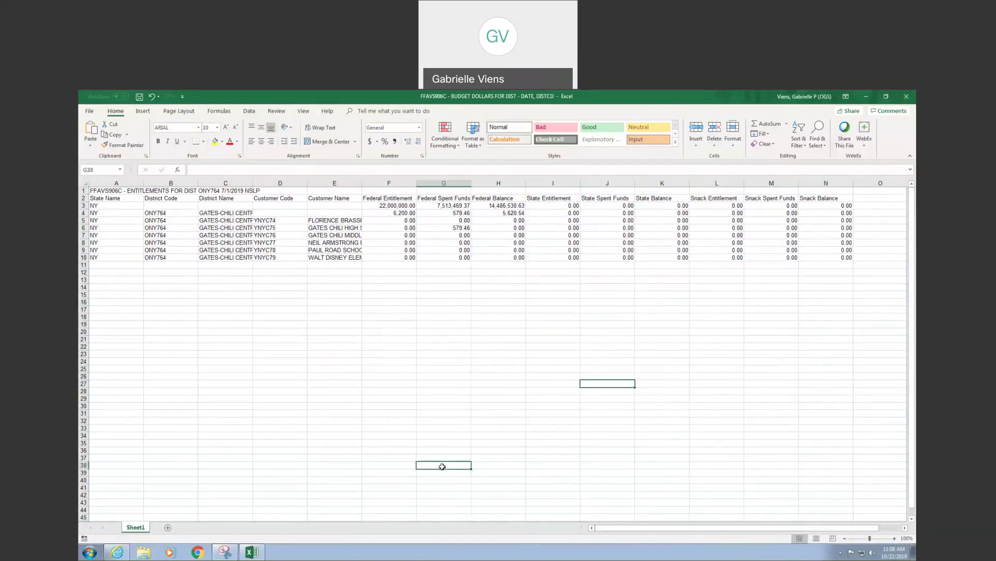
click(907, 99)
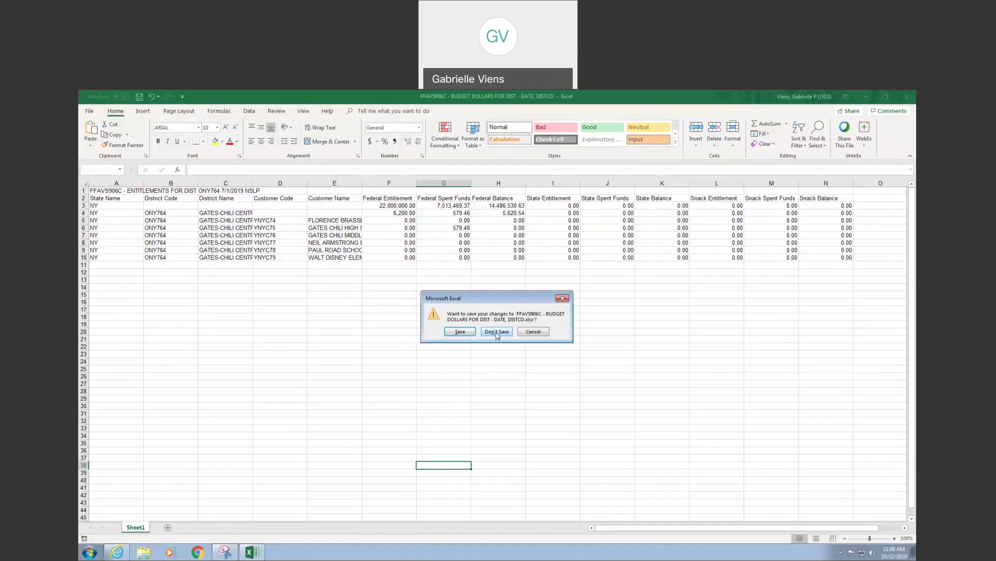
click(497, 332)
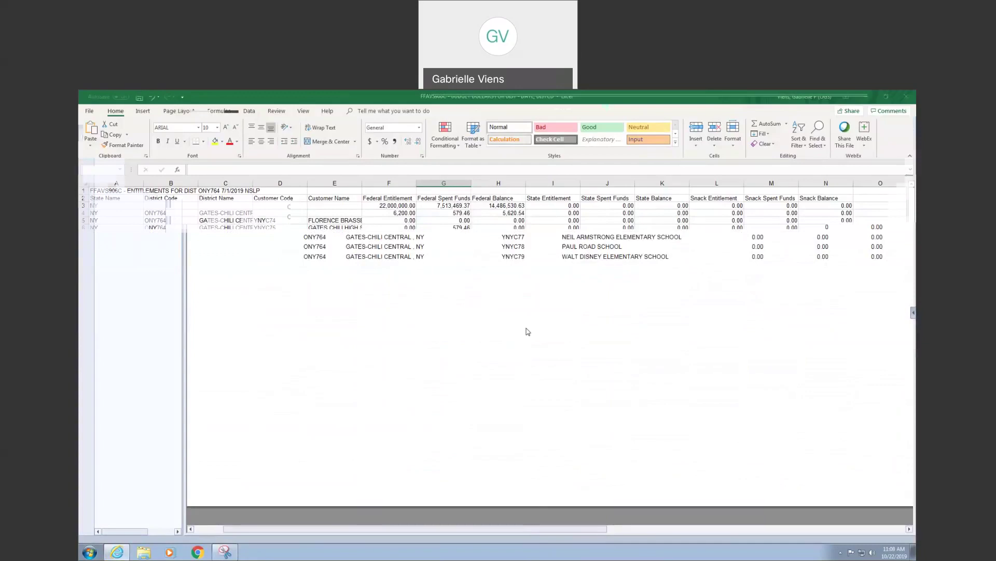